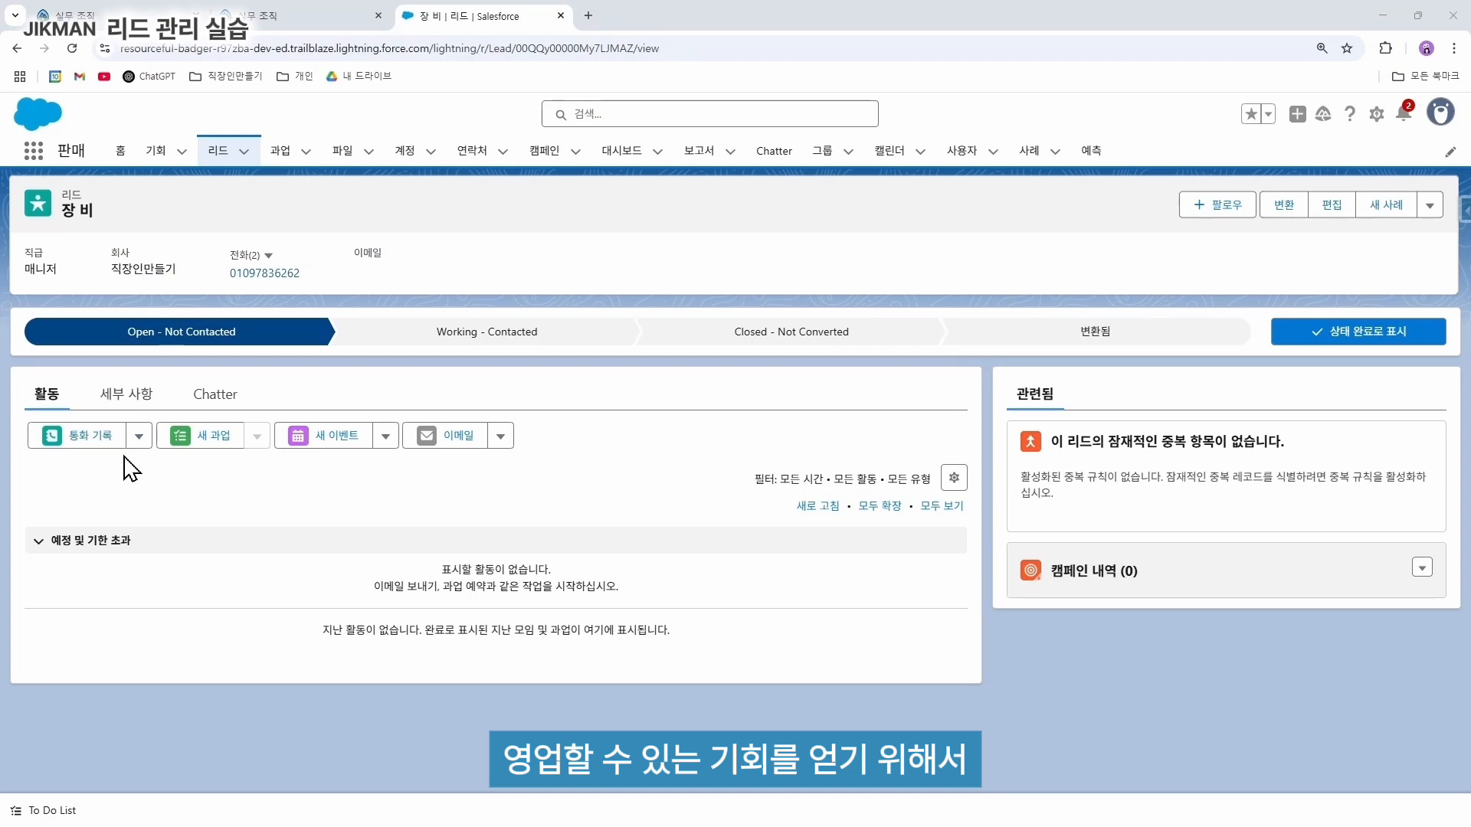
Step: Log a call on the lead titled "첫 통화", noting the manager's interest in one of our products, and expand its timeline entry
{"action": "left_click", "coordinate": [127, 397]}
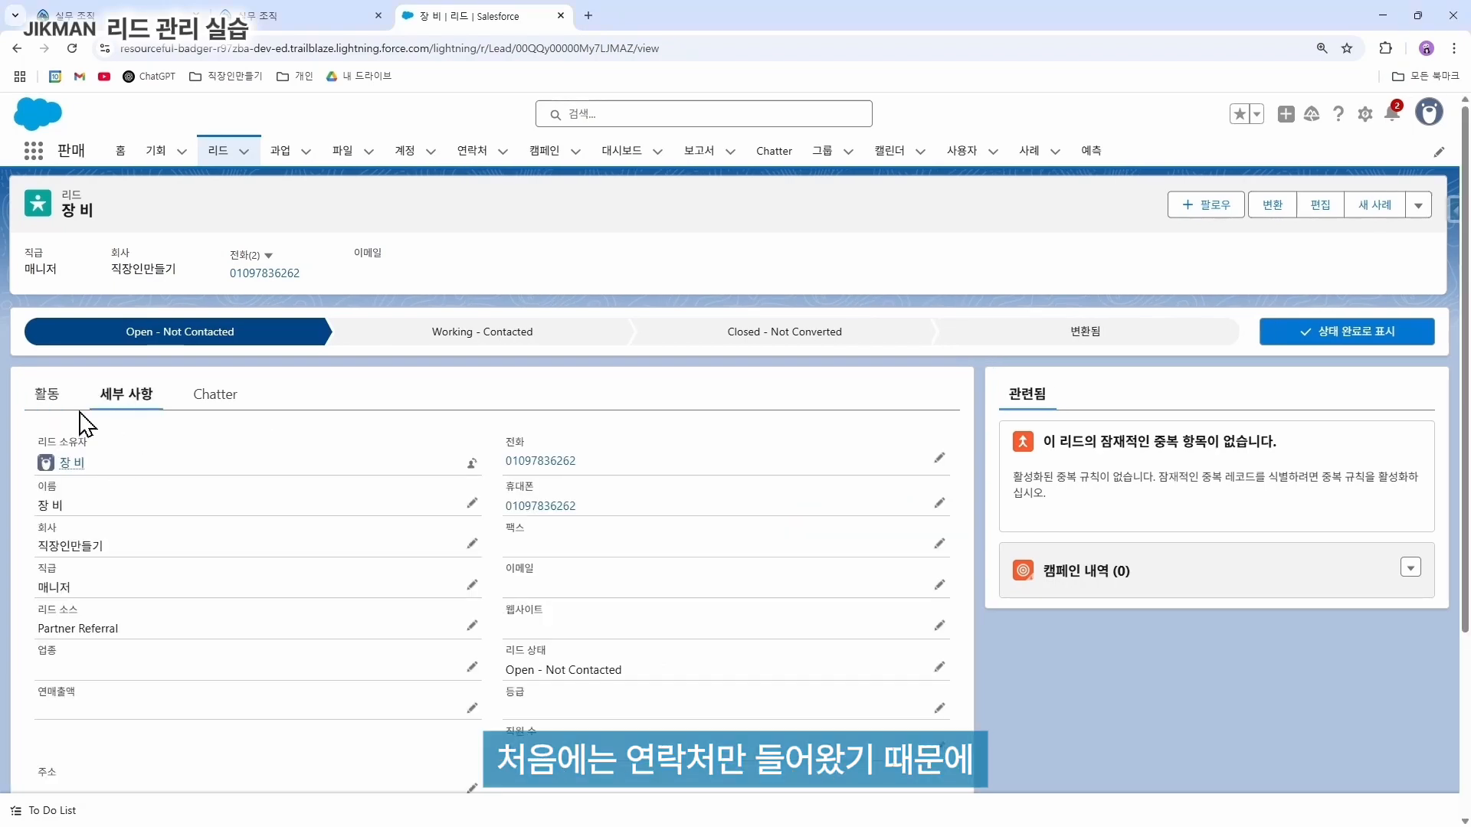
{"action": "left_click", "coordinate": [46, 395]}
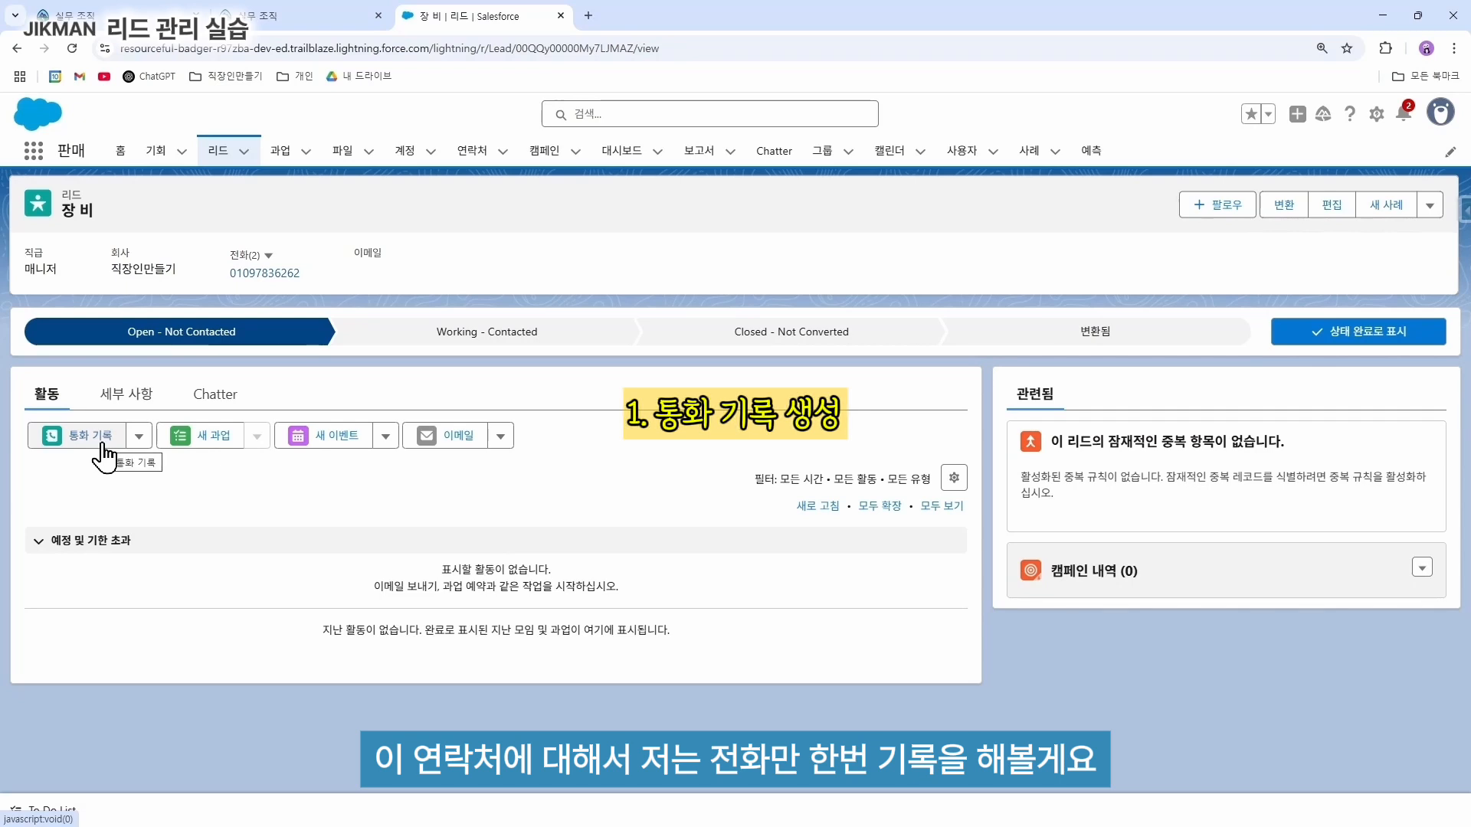
{"action": "left_click", "coordinate": [95, 443]}
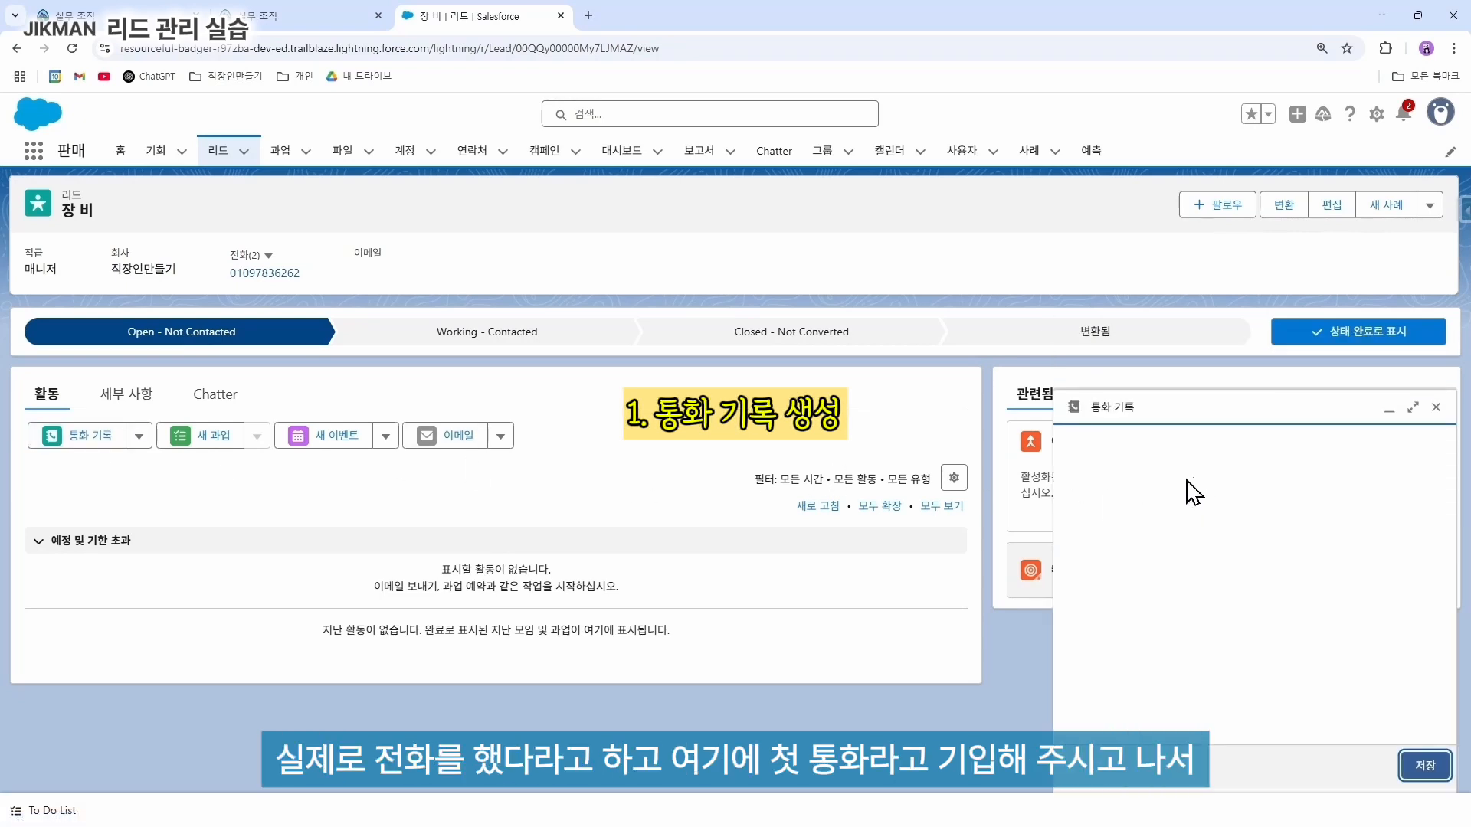
{"action": "left_click_drag", "start_coordinate": [1177, 472], "coordinate": [1067, 460]}
{"action": "type", "text": "첫 통화"}
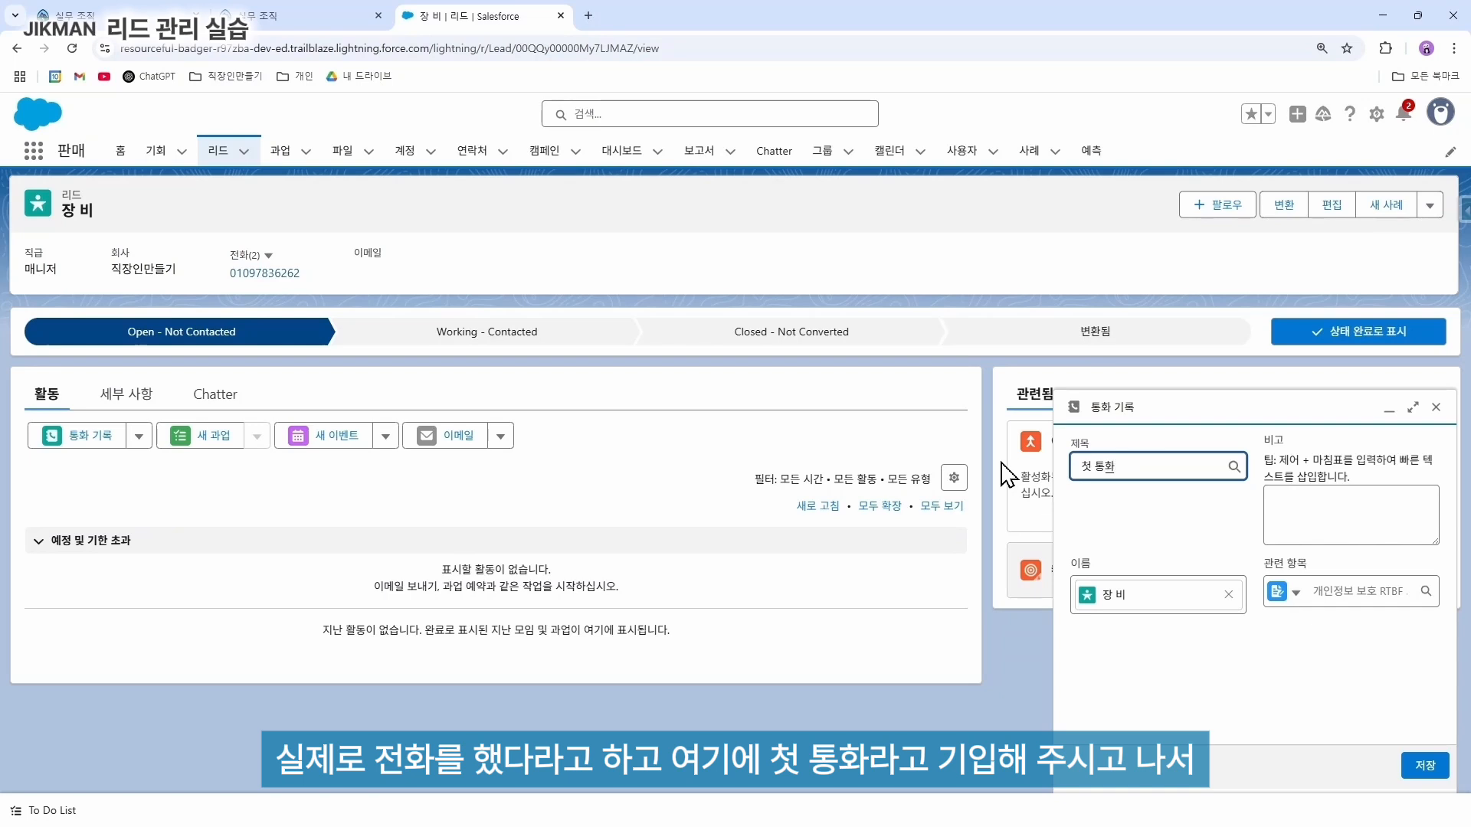
{"action": "key", "text": "Tab"}
{"action": "type", "text": "장비매니저님은, 우리"}
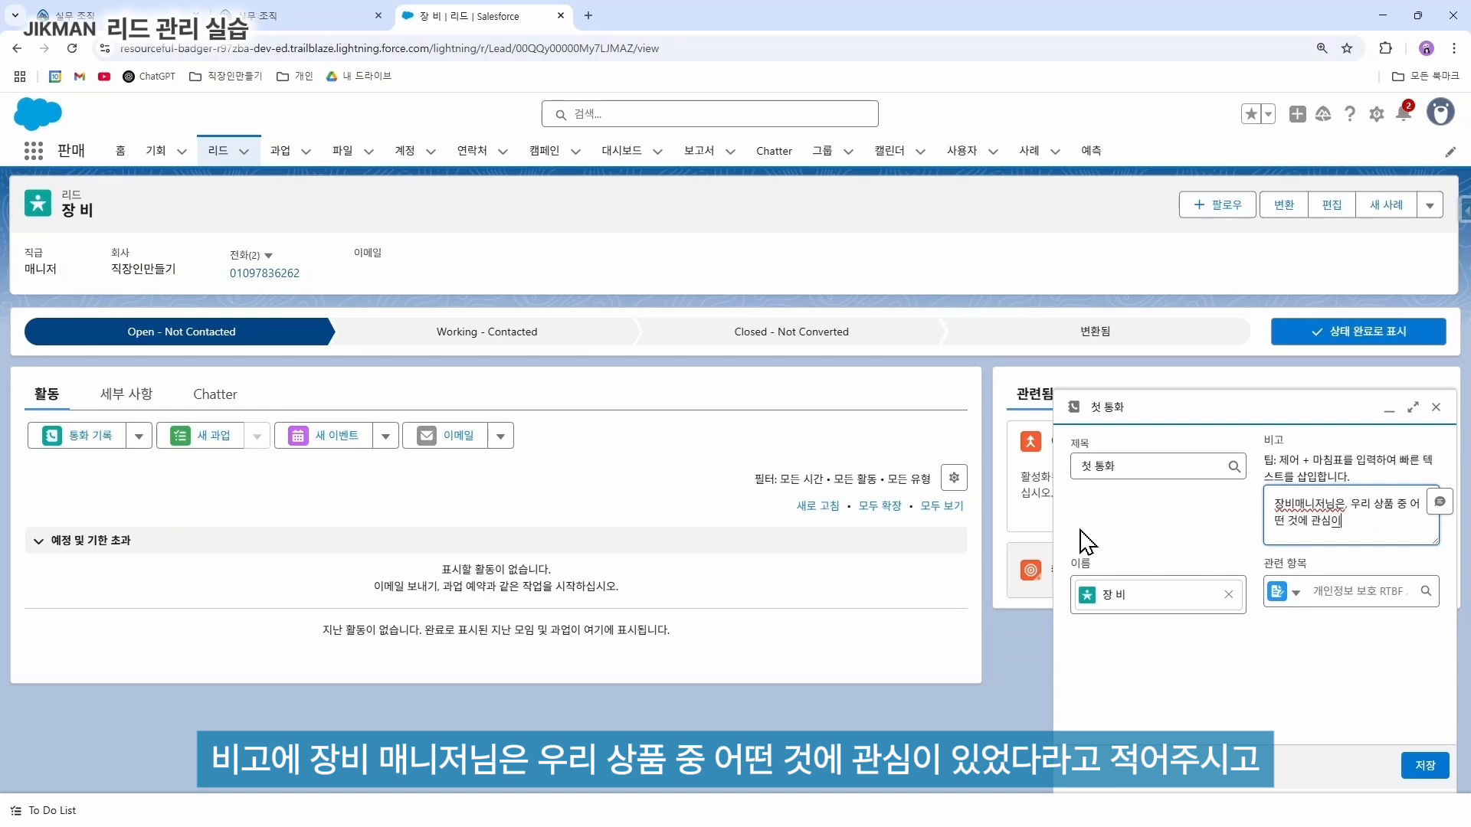
{"action": "left_click", "coordinate": [1418, 768]}
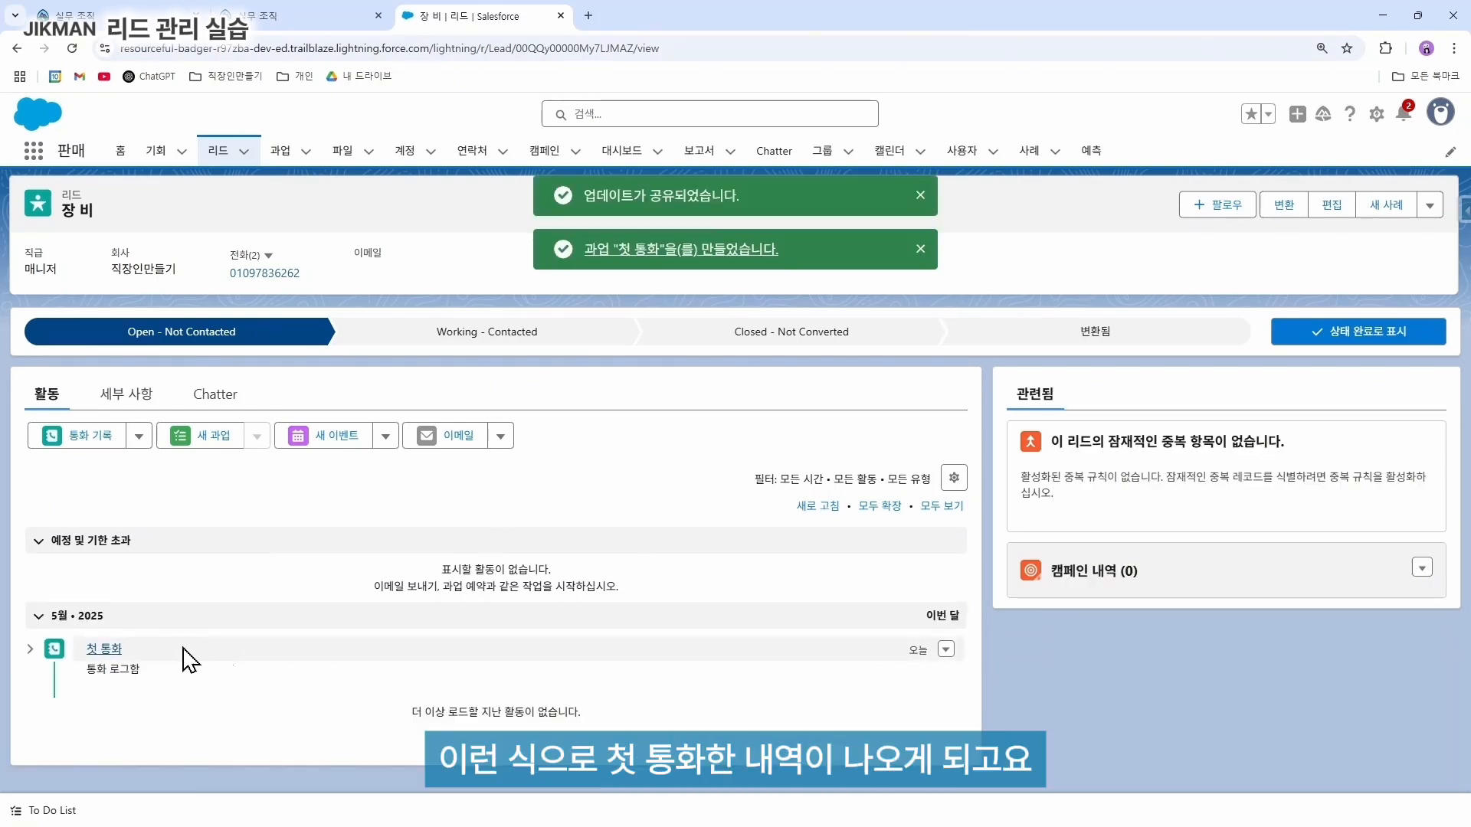
{"action": "left_click", "coordinate": [31, 651]}
{"action": "scroll", "coordinate": [164, 657], "scroll_direction": "down", "scroll_amount": 1}
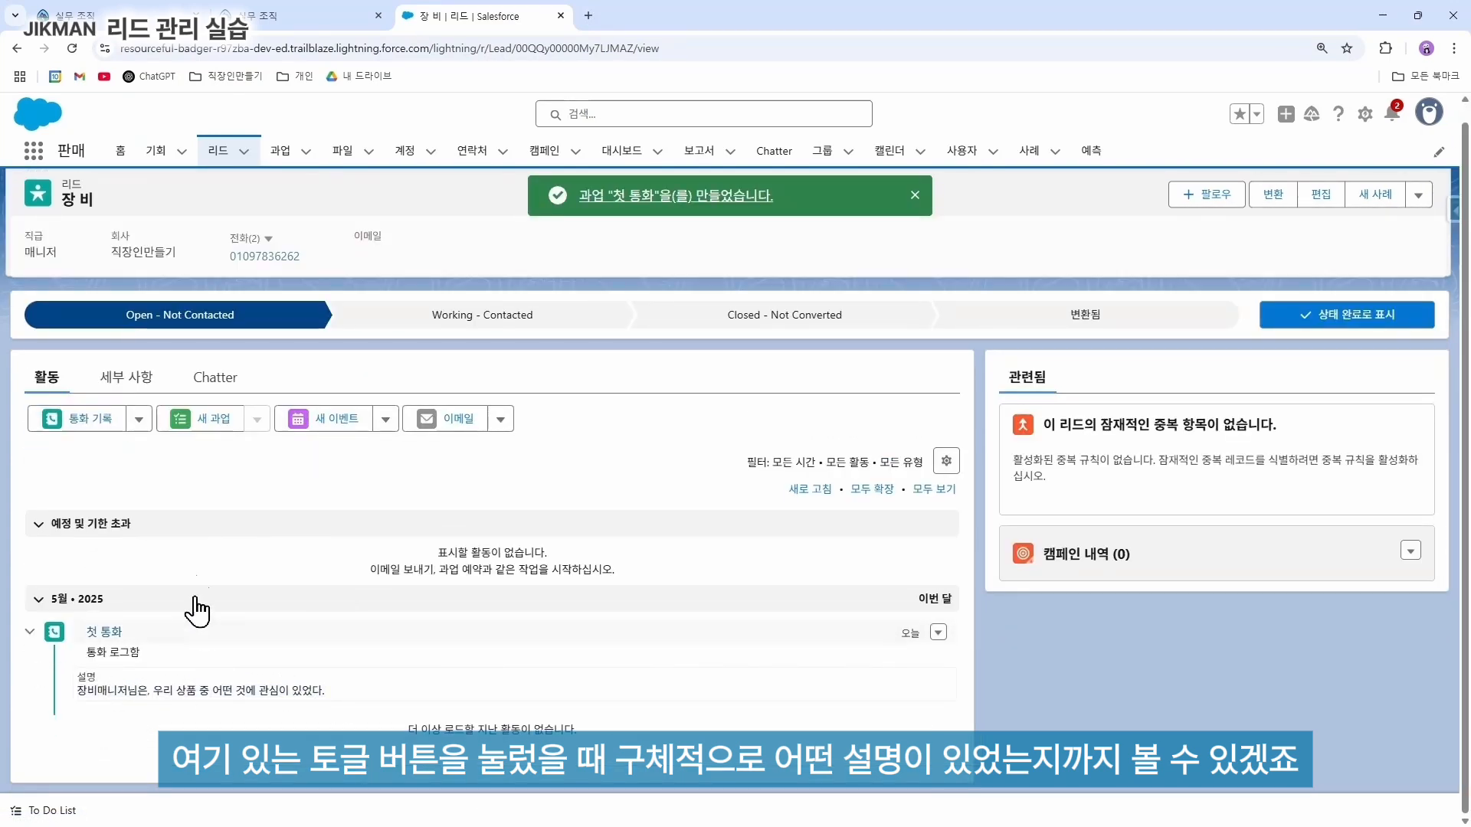
Step: Start a second call log titled "두번째 통화" with the comment "특정 상품 중에 관심은 있지만 가격이 조금 비싸서 아무래도 안될 것 같다."
{"action": "left_click", "coordinate": [107, 429]}
{"action": "left_click_drag", "start_coordinate": [1157, 469], "coordinate": [895, 506]}
{"action": "type", "text": "두번째 통화"}
{"action": "key", "text": "Tab"}
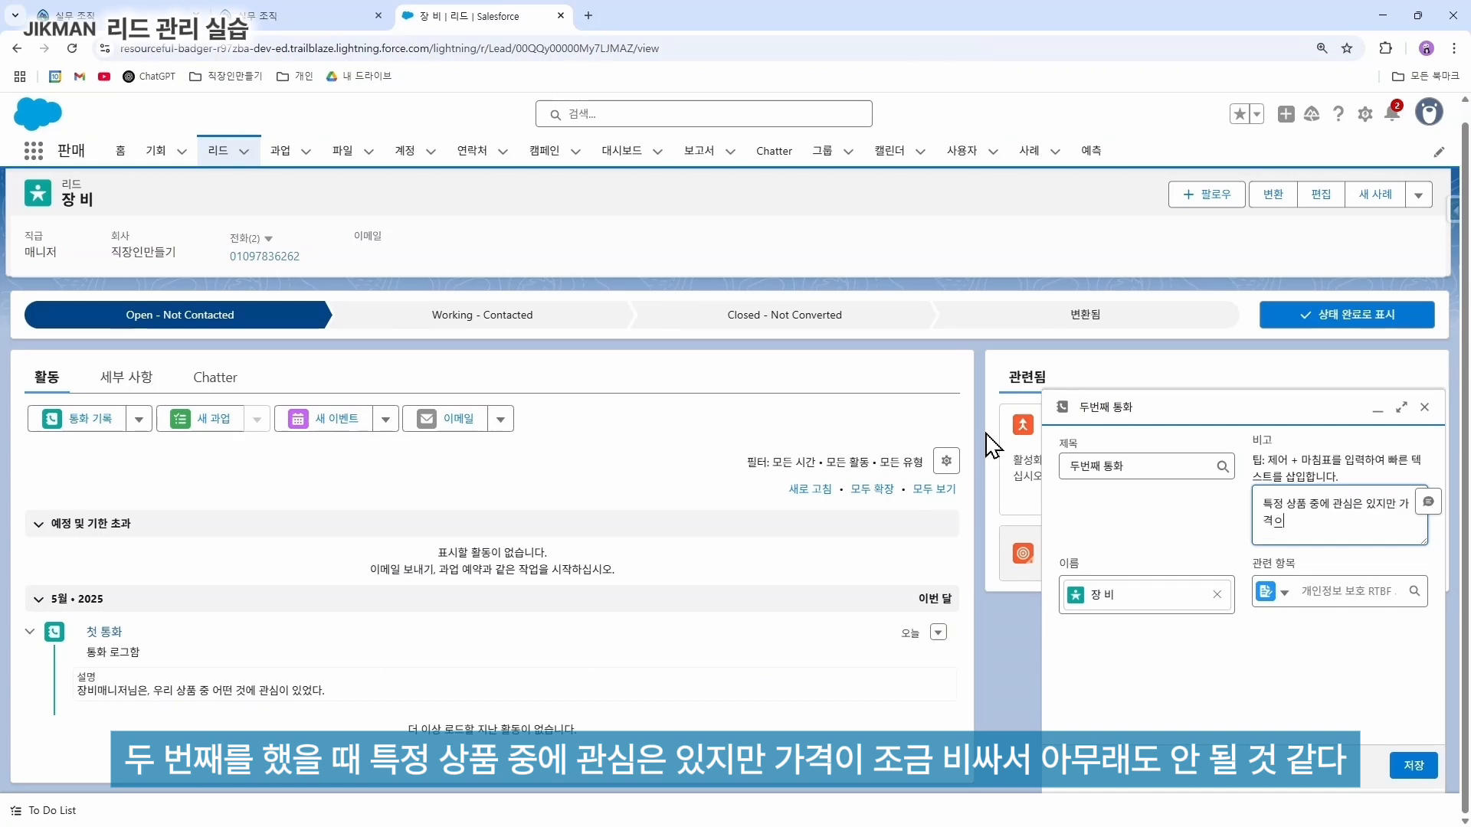
{"action": "type", "text": "특정 상품 중에 관심은 있지만 가격이 조금 비싸서 아무래도 안될 것 같다."}
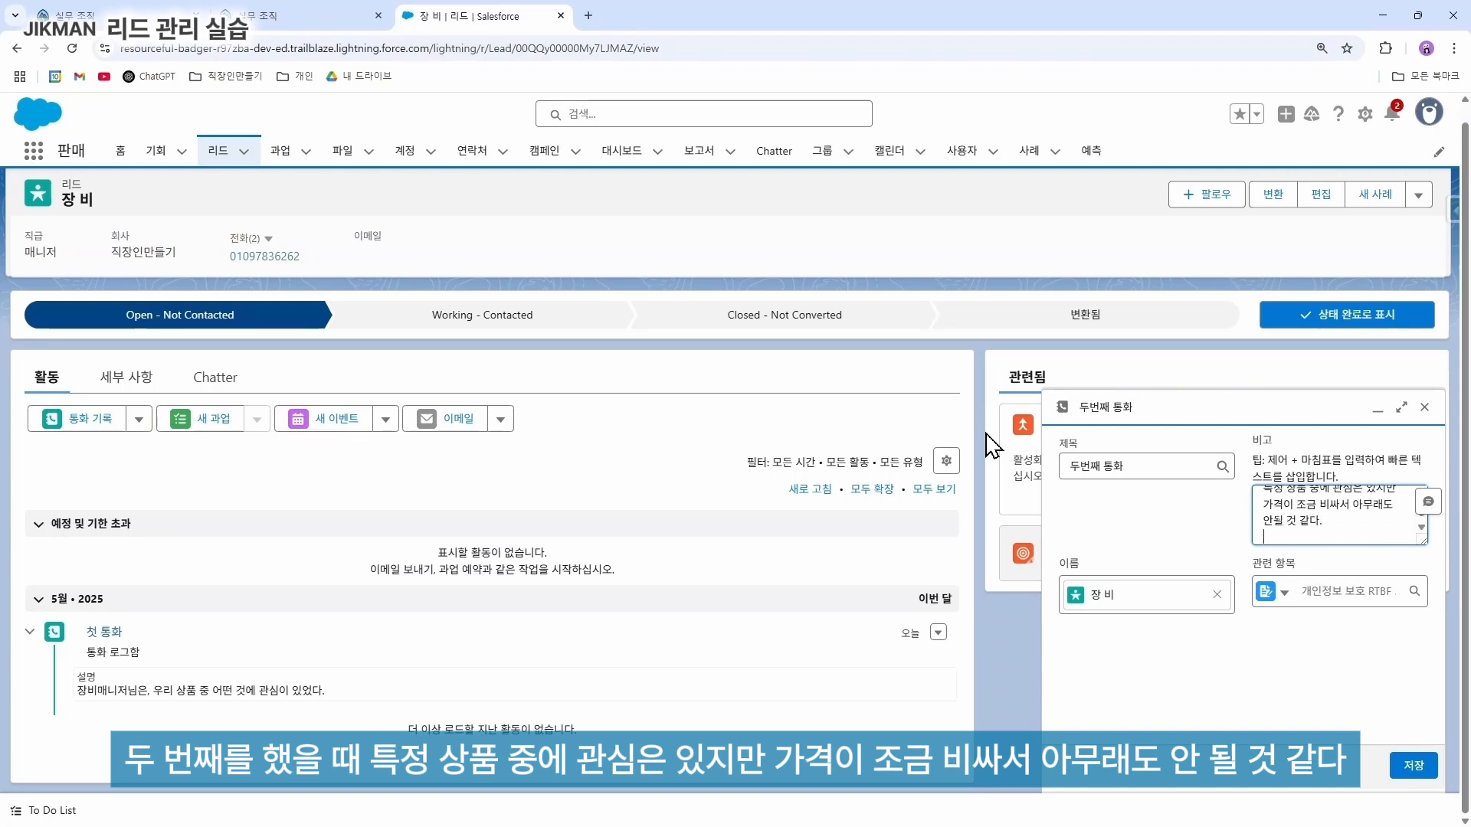
Step: Add the comment line "그렇지만 미팅은 한번 해볼 수 있을 것 같다고 말씀해주셨다." and save the second call log
{"action": "key", "text": "Return"}
{"action": "type", "text": "글"}
{"action": "type", "text": "렇지만 미팅은 한버 해볼 수 있을 것 같다고 말씀해주셨다."}
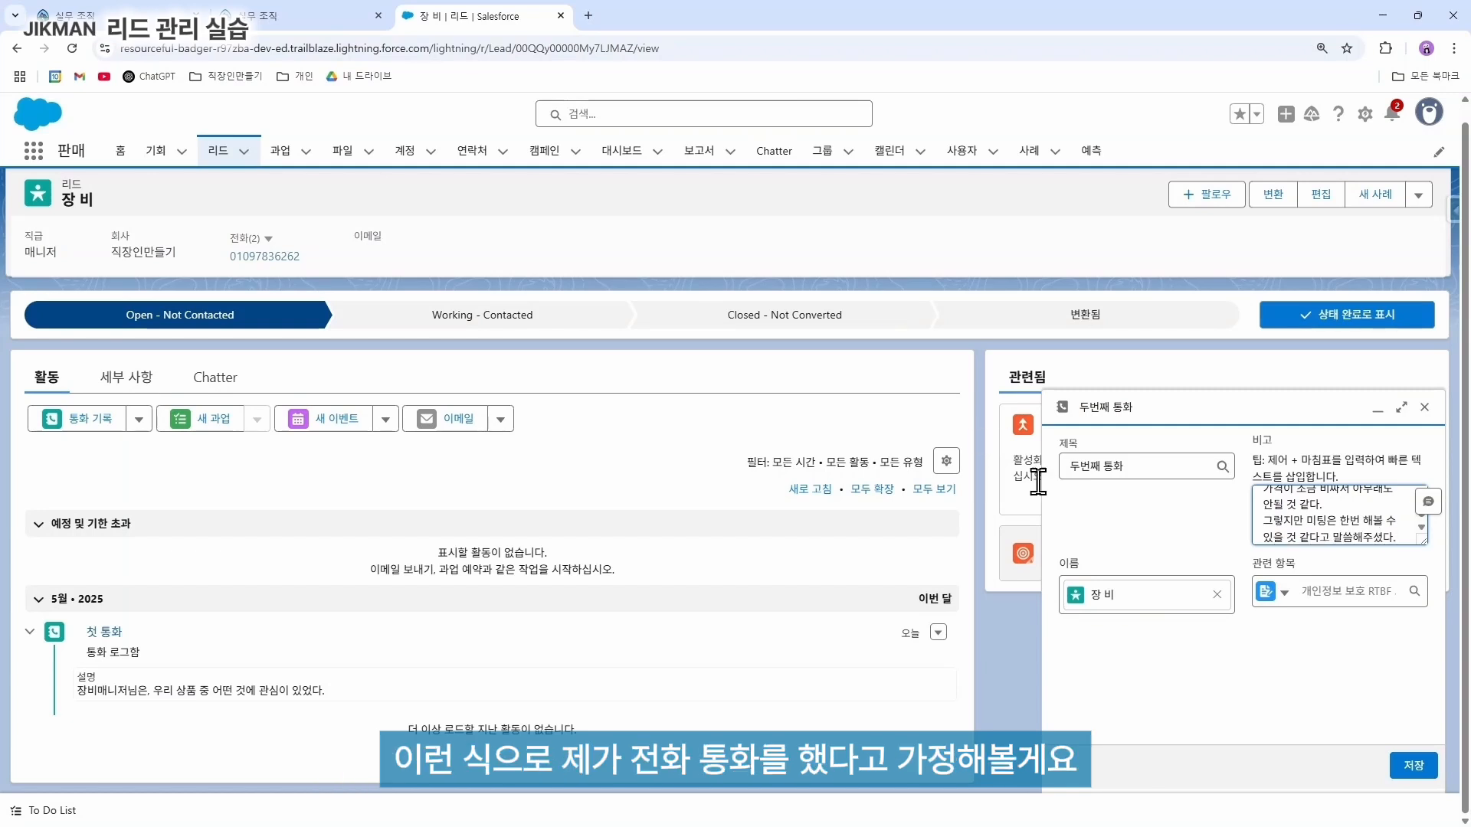
{"action": "left_click", "coordinate": [1413, 765]}
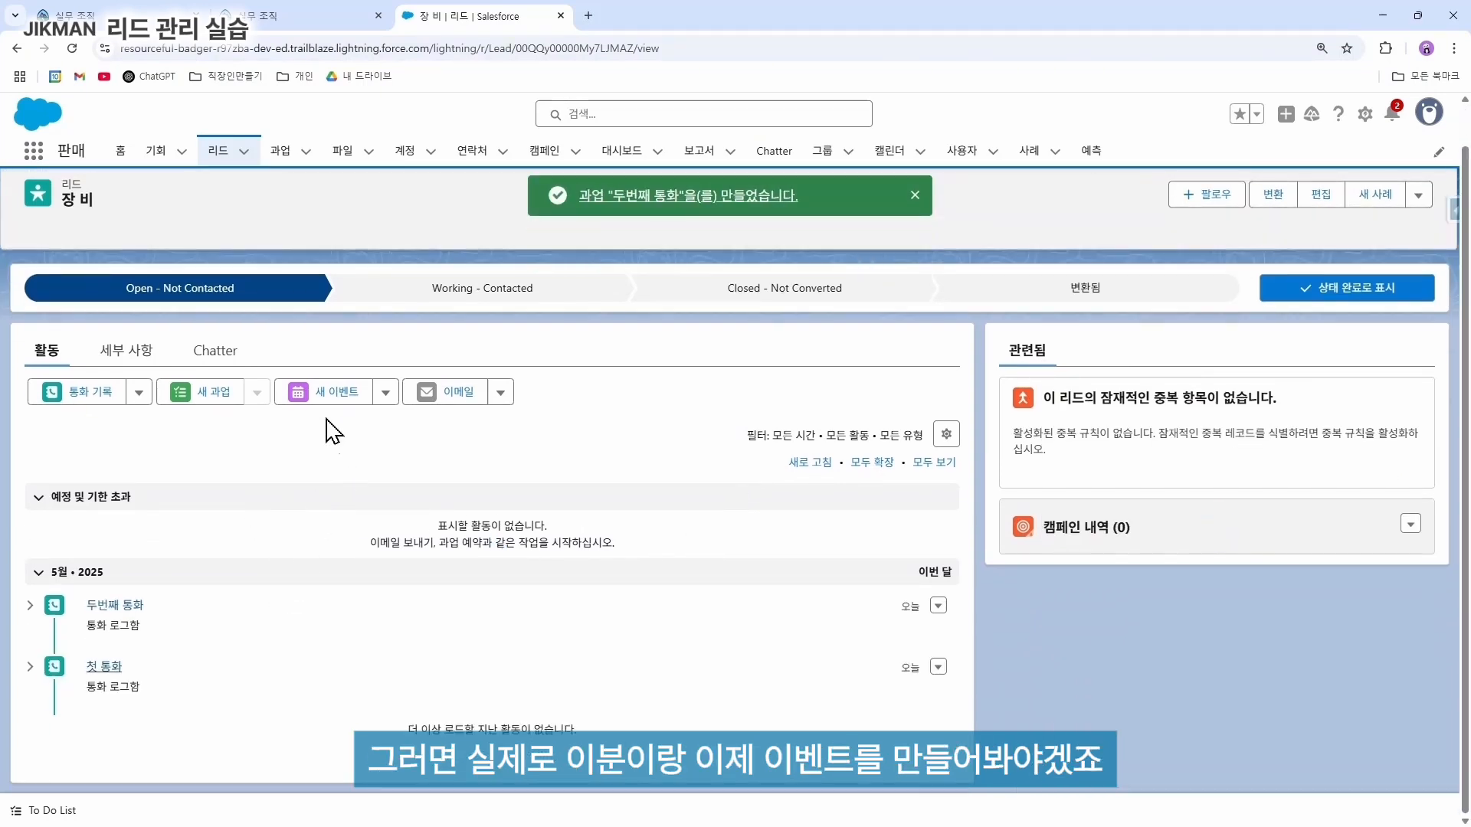
Step: Create a task on the lead titled "미팅 일정 조율하기" with the due date 2025. 5. 29
{"action": "left_click", "coordinate": [218, 400]}
{"action": "type", "text": "밑"}
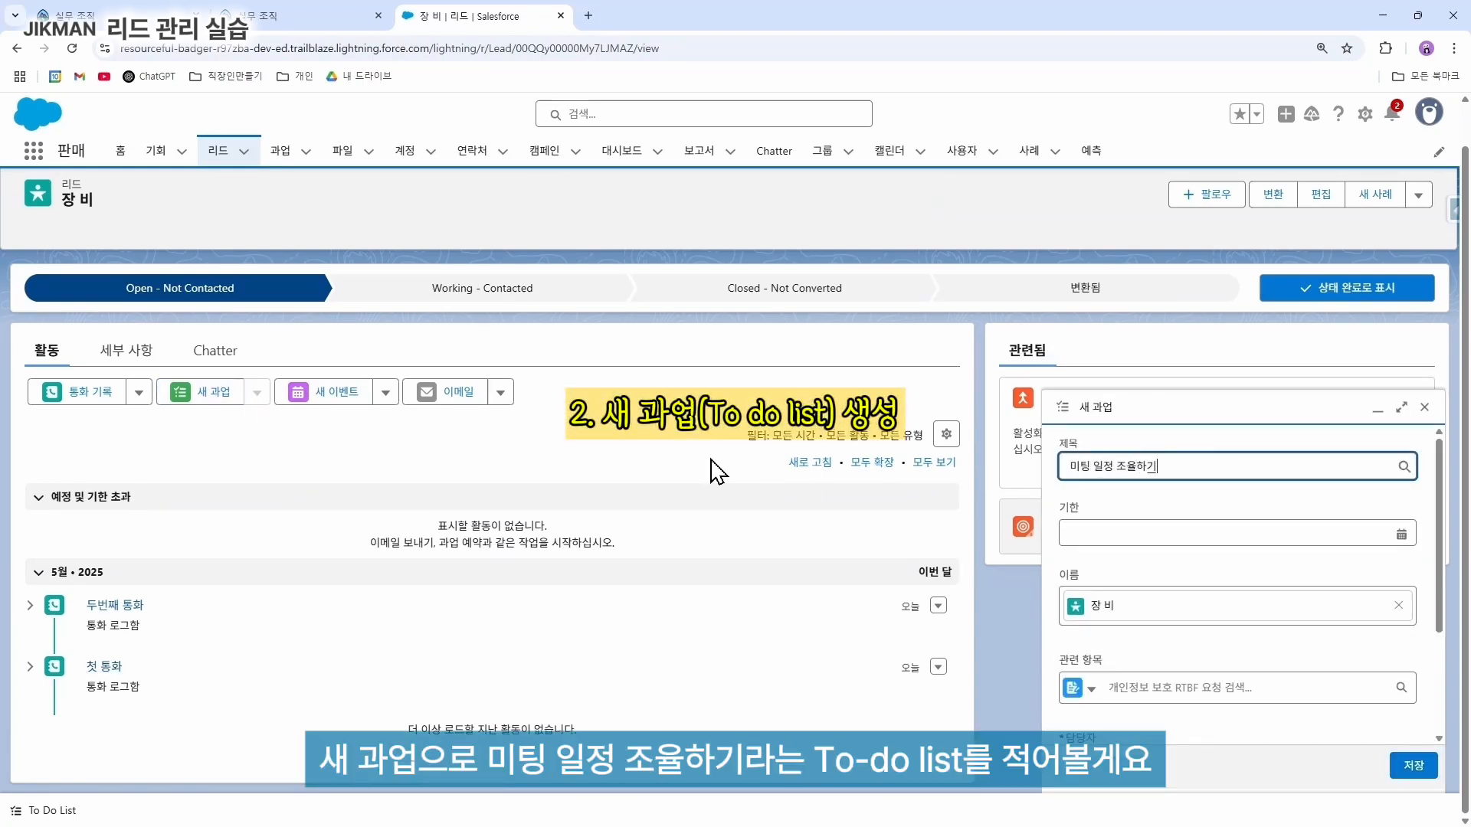
{"action": "left_click", "coordinate": [1115, 533]}
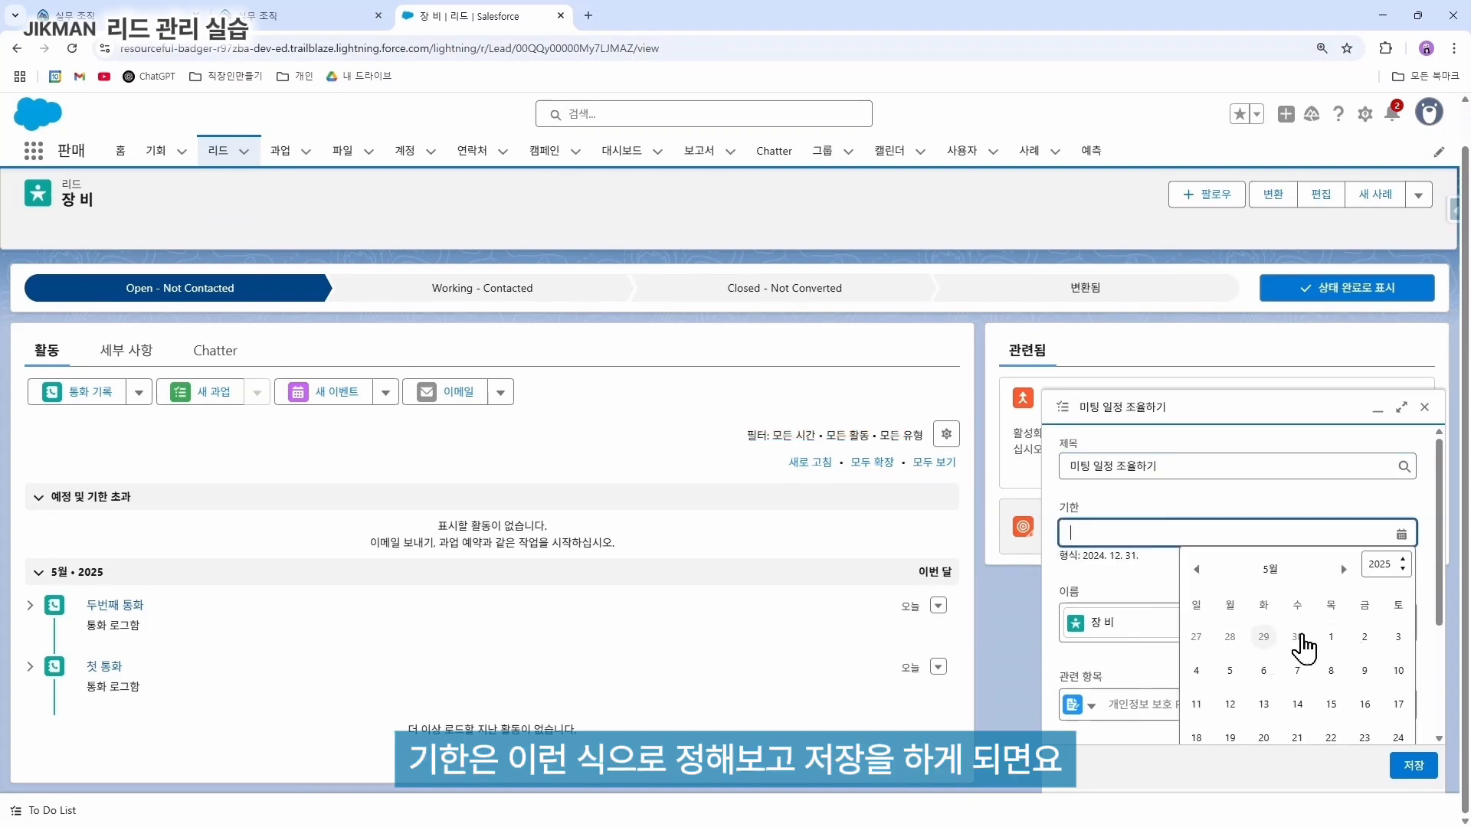
{"action": "scroll", "coordinate": [1292, 651], "scroll_direction": "down", "scroll_amount": 2}
{"action": "left_click", "coordinate": [1334, 628]}
{"action": "scroll", "coordinate": [1264, 601], "scroll_direction": "down", "scroll_amount": 3}
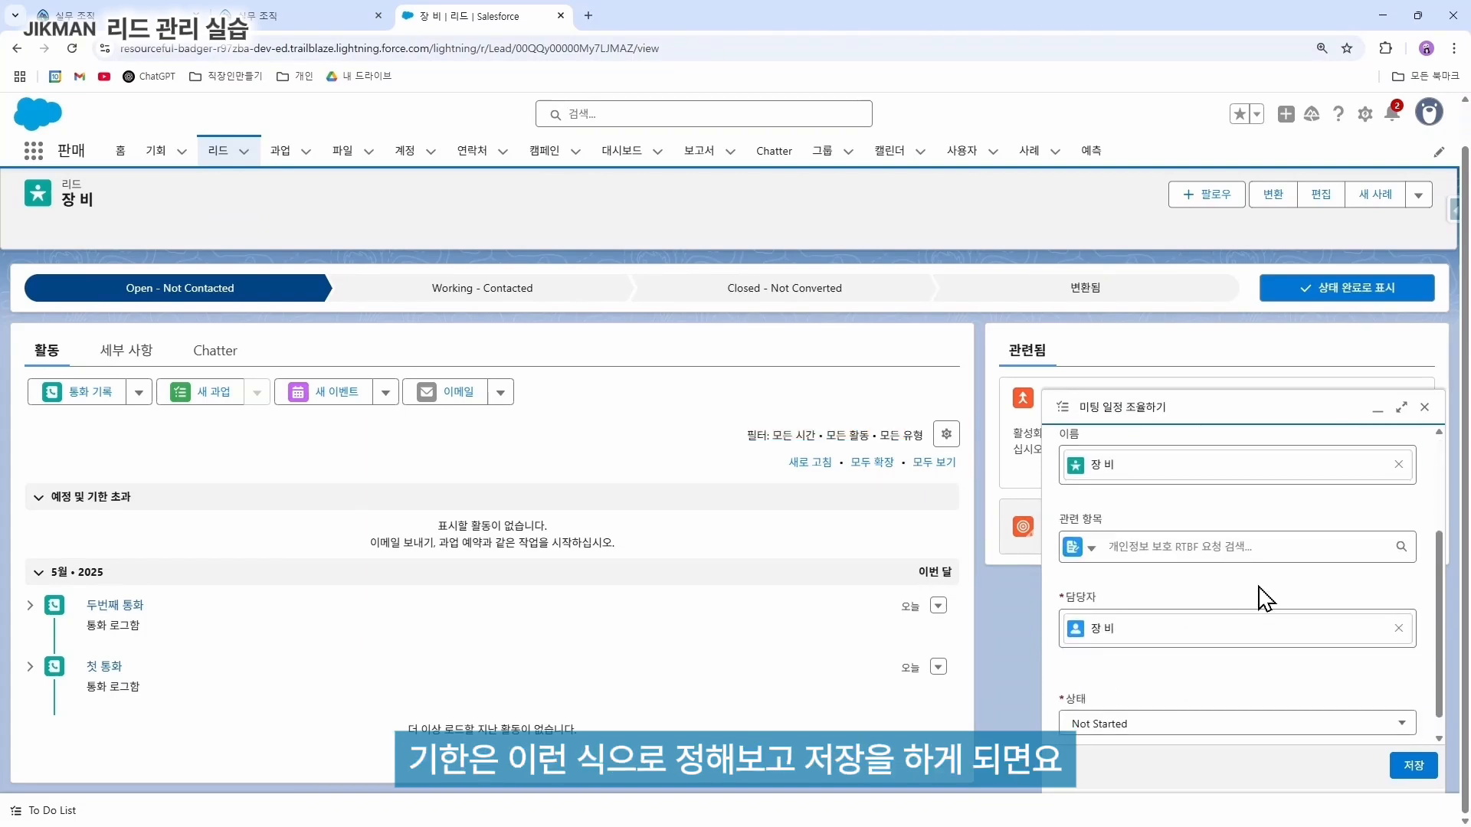
{"action": "scroll", "coordinate": [1274, 601], "scroll_direction": "up", "scroll_amount": 3}
{"action": "left_click", "coordinate": [1414, 765]}
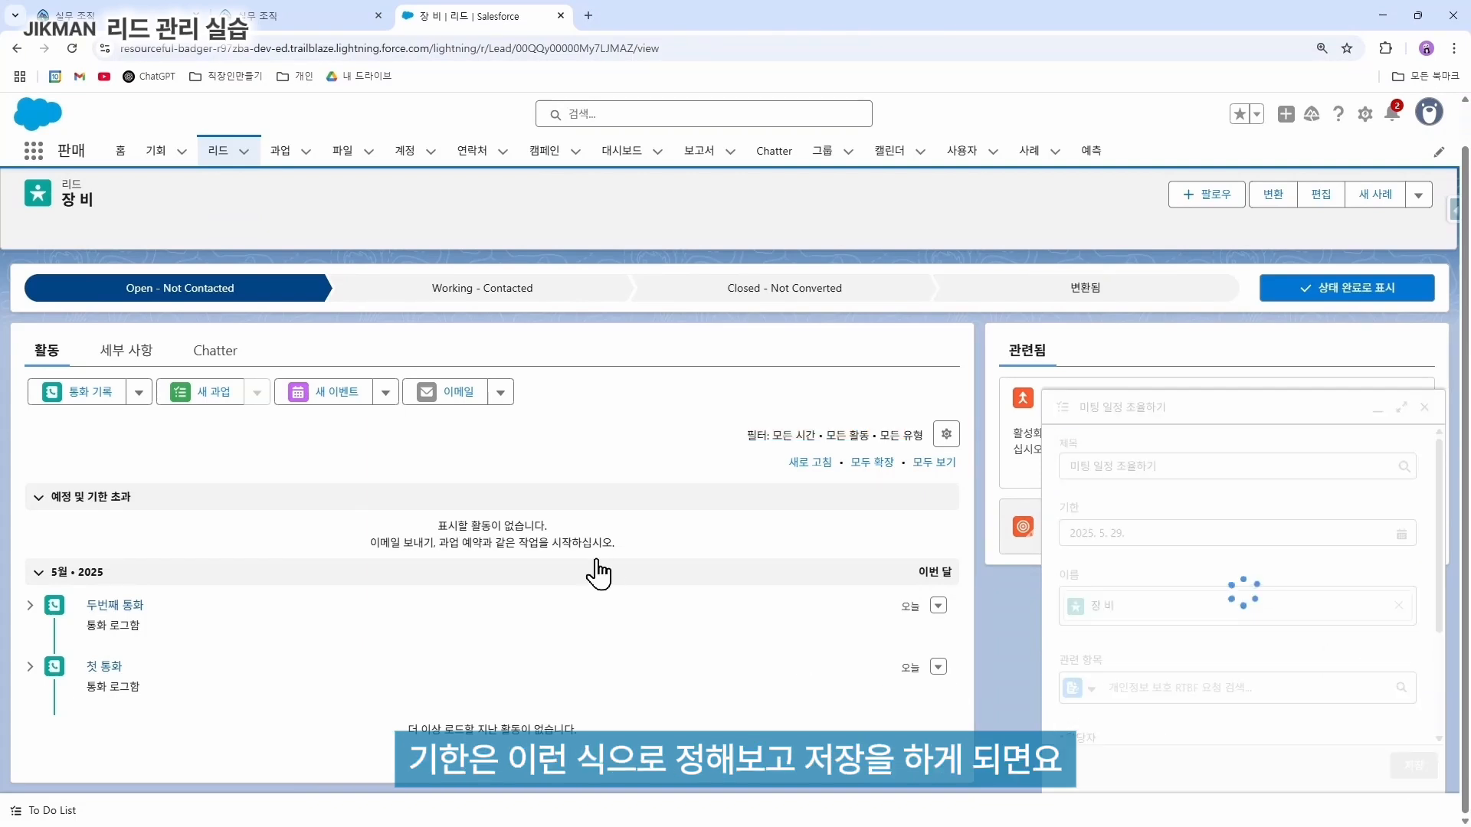
Step: Open the "미팅 일정 조율하기" task and enter the comment "미팅을 2025. 5. 30.에 am 10에 진행하기로 했다."
{"action": "left_click", "coordinate": [30, 531]}
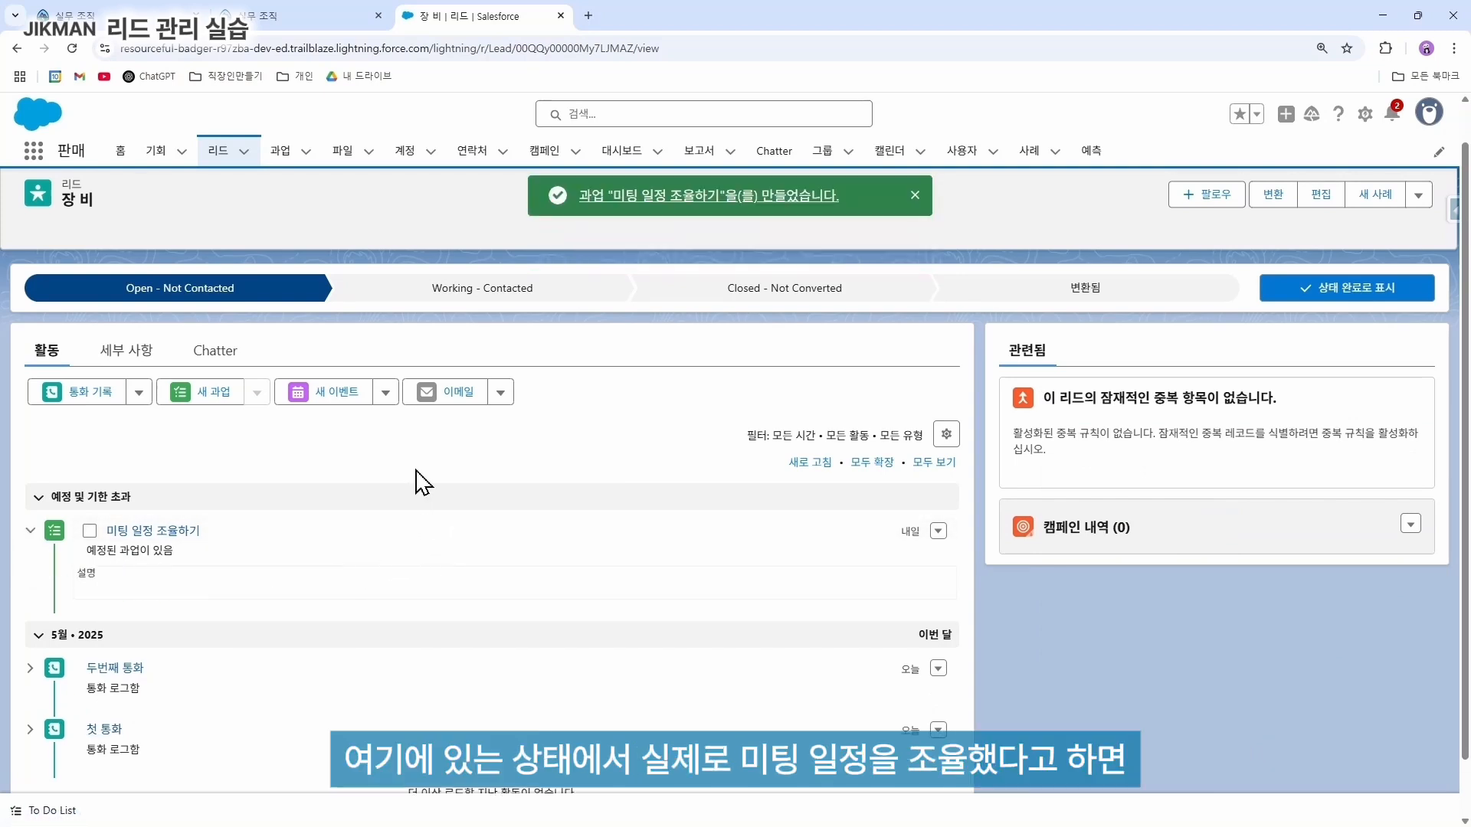
{"action": "left_click", "coordinate": [172, 531]}
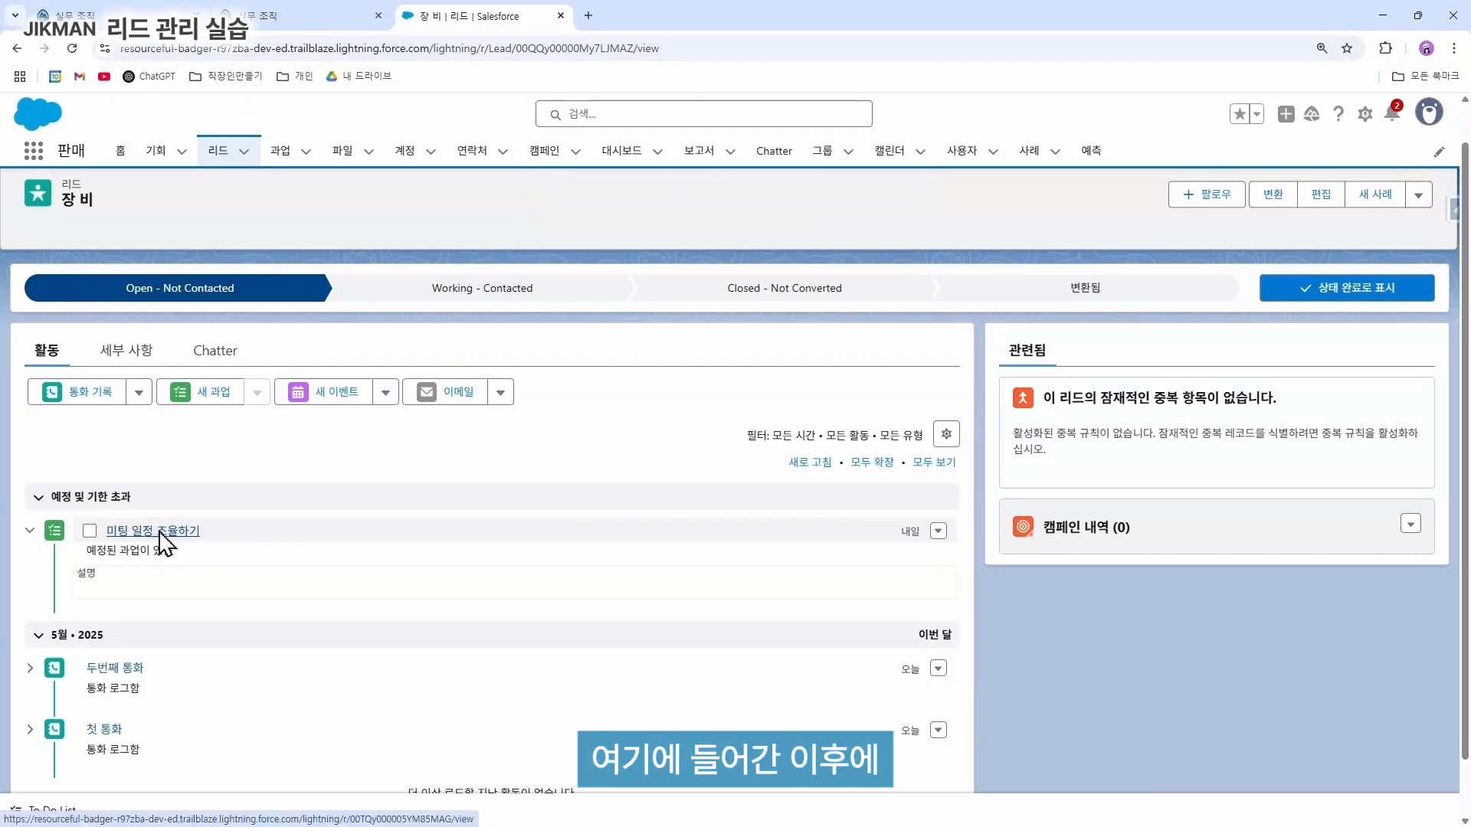
{"action": "left_click", "coordinate": [159, 532]}
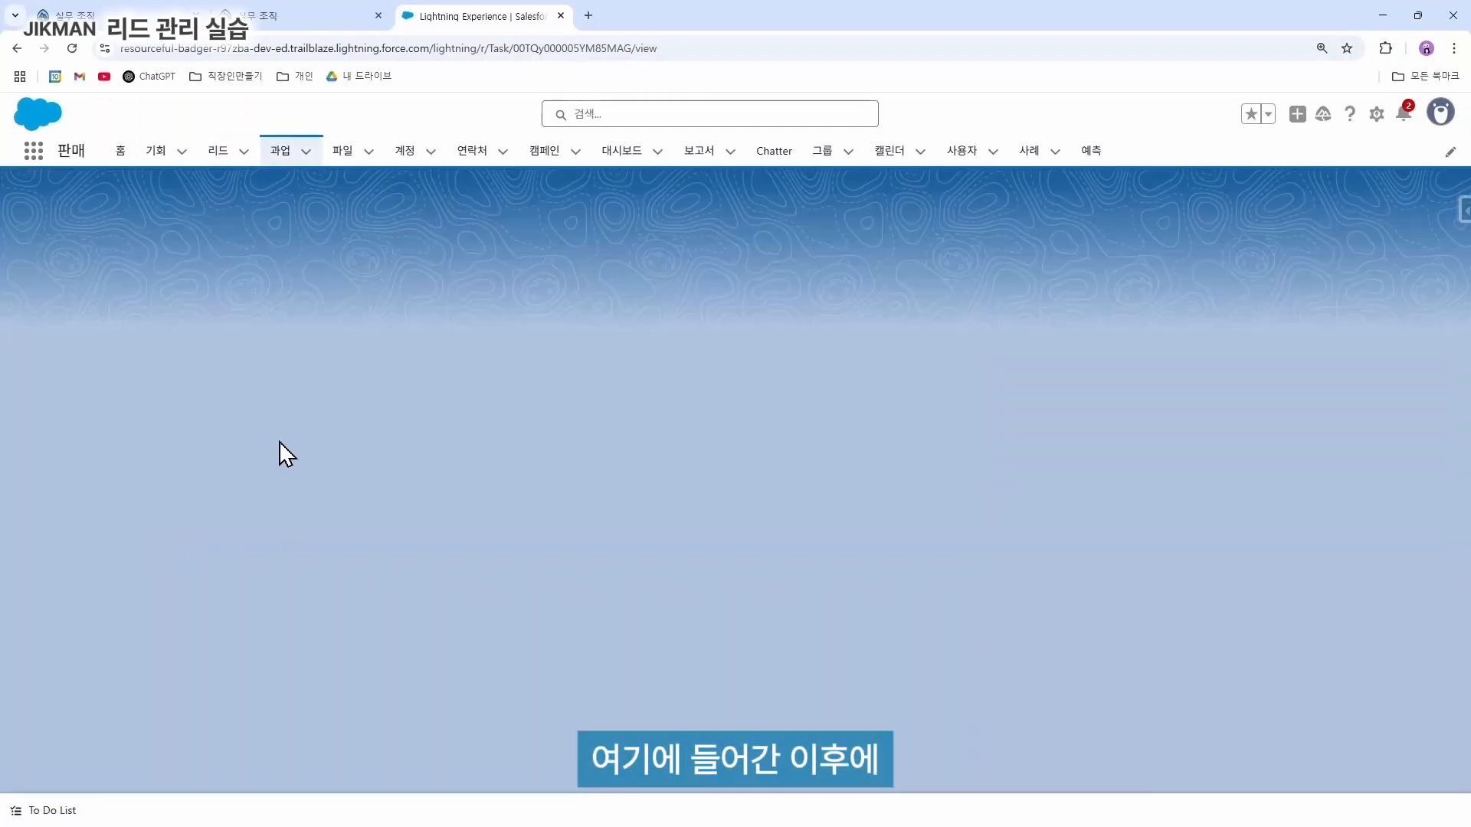
{"action": "left_click", "coordinate": [1392, 476]}
{"action": "left_click", "coordinate": [530, 641]}
{"action": "type", "text": "미팅을 2025. 5. 30.에 am 10"}
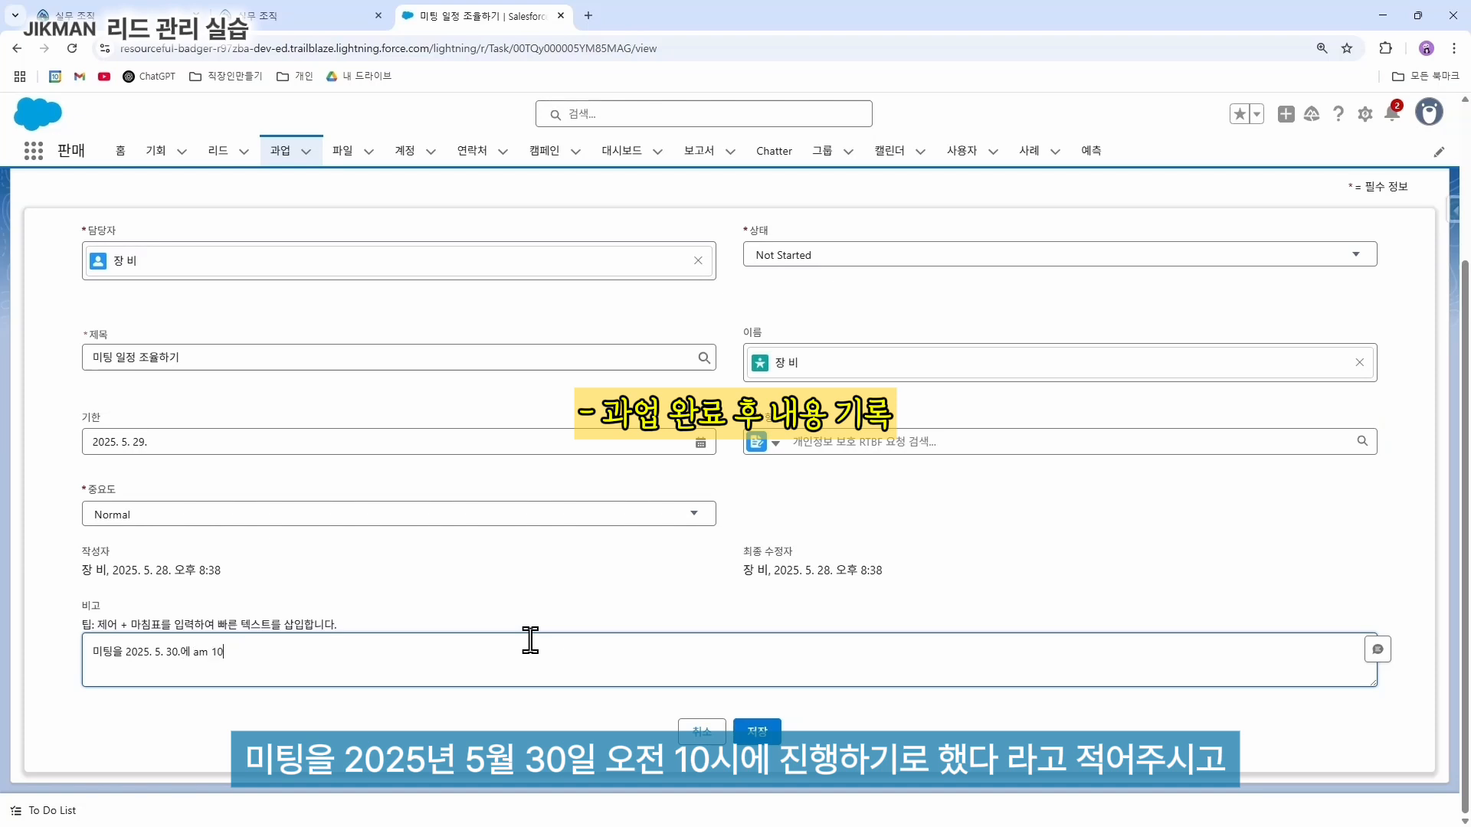
{"action": "type", "text": "ㅎ"}
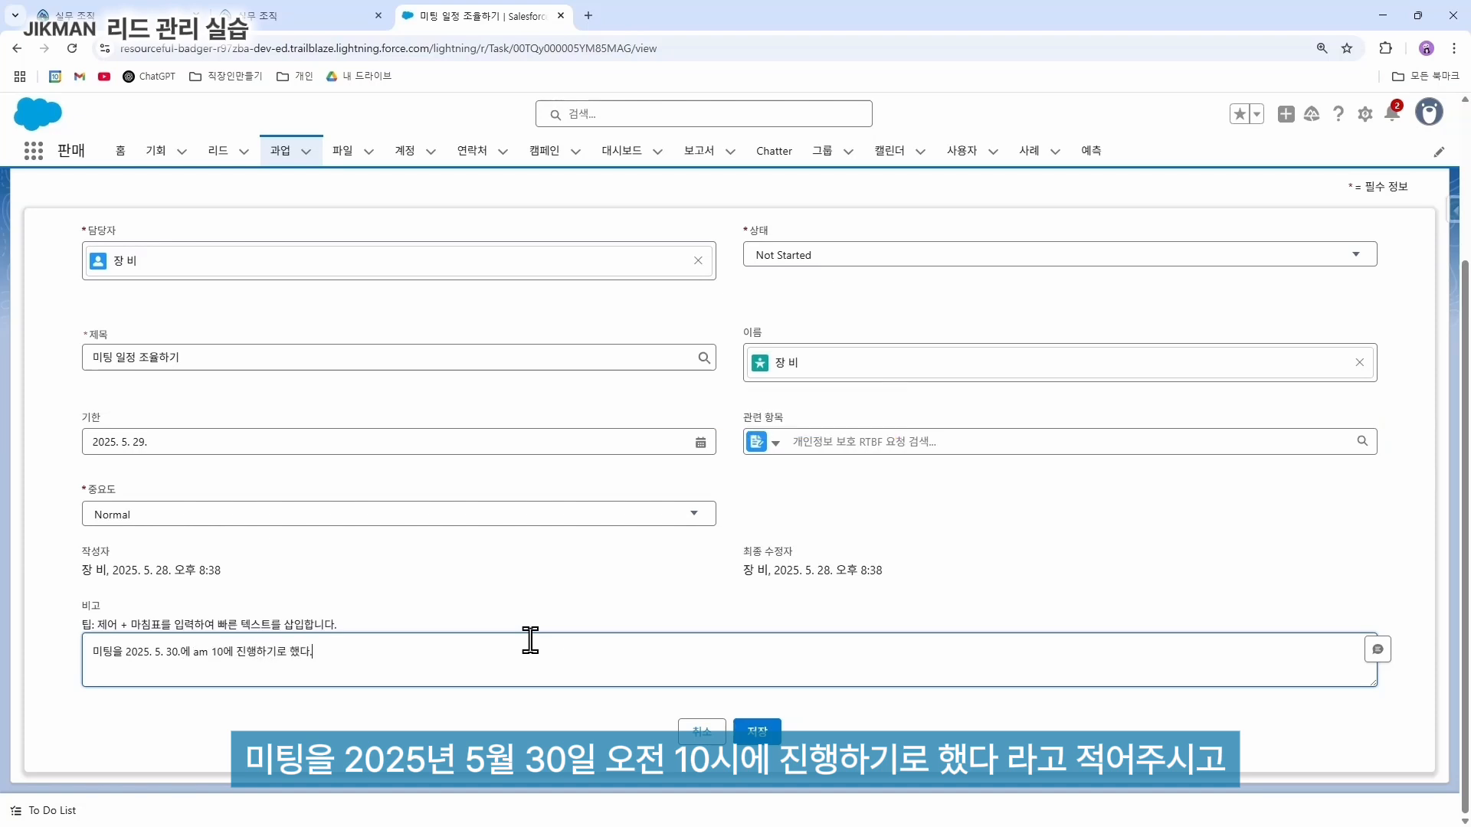
Step: Set the meeting scheduling task's status to Completed and save the task
{"action": "left_click", "coordinate": [797, 259]}
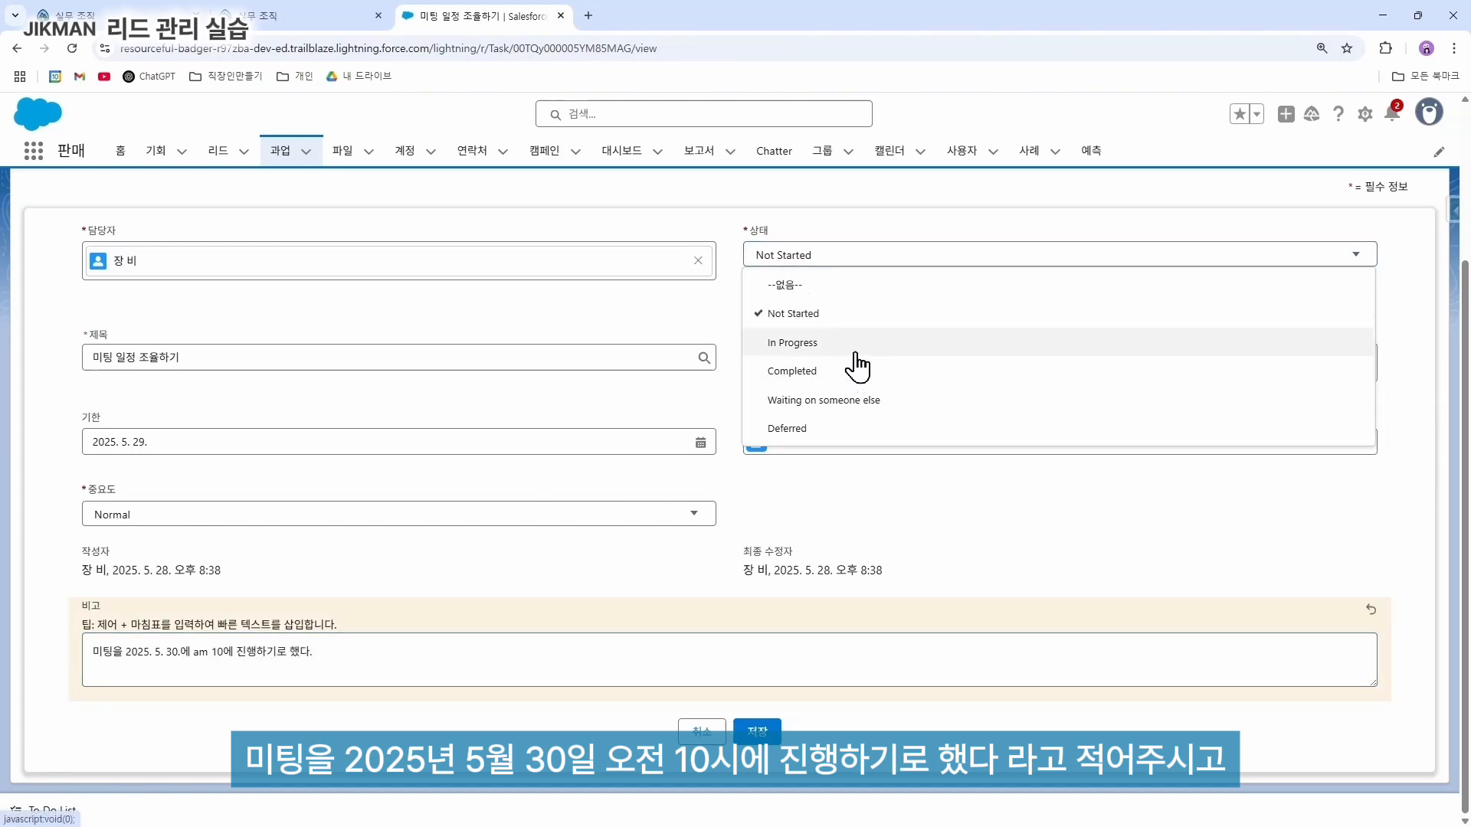
{"action": "left_click", "coordinate": [857, 371]}
{"action": "left_click", "coordinate": [757, 732]}
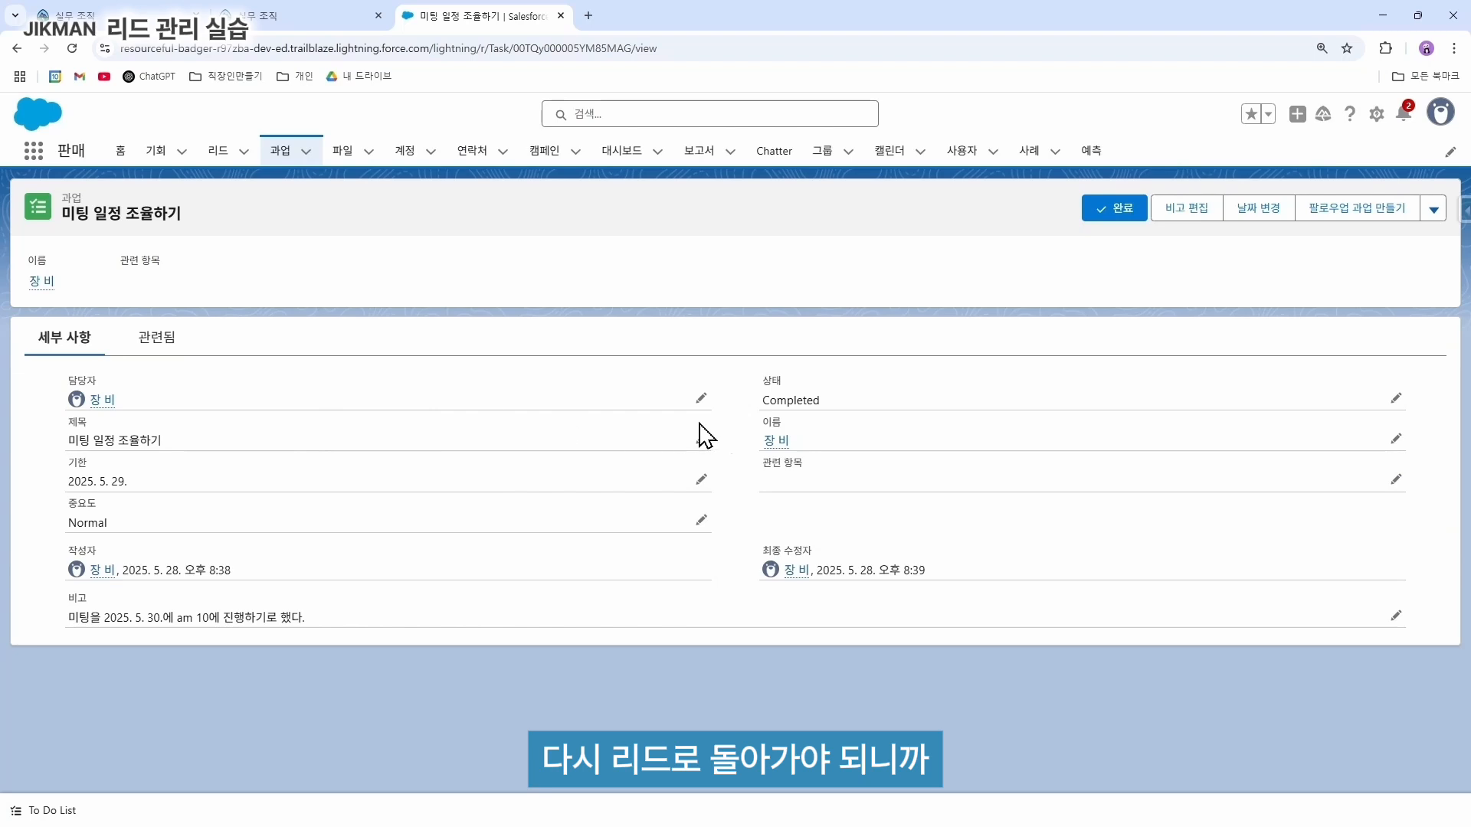
Step: Return to the lead linked to the task and start a new event titled "첫번째 미팅"
{"action": "left_click", "coordinate": [776, 450]}
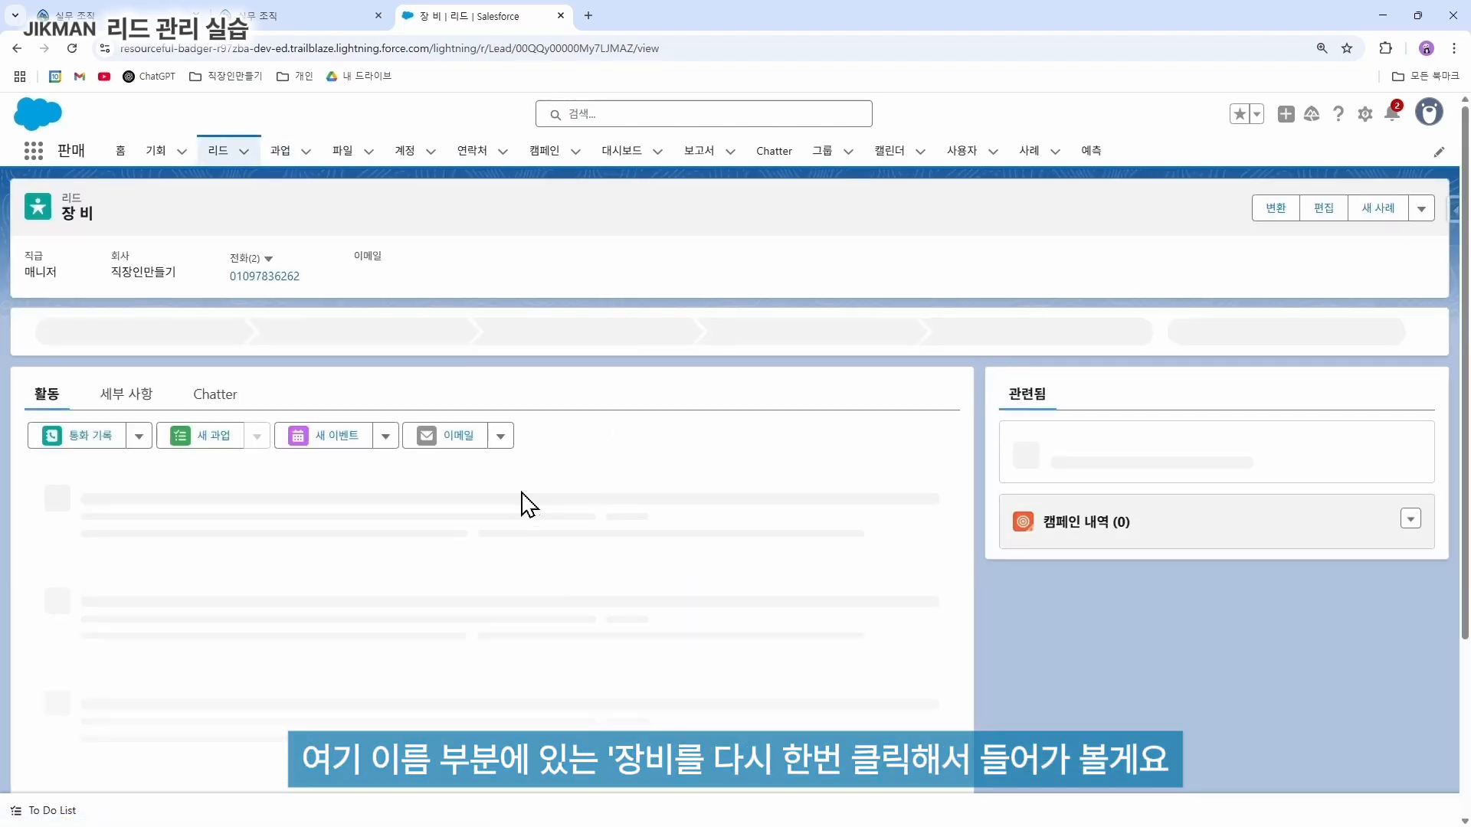
{"action": "scroll", "coordinate": [306, 521], "scroll_direction": "down", "scroll_amount": 1}
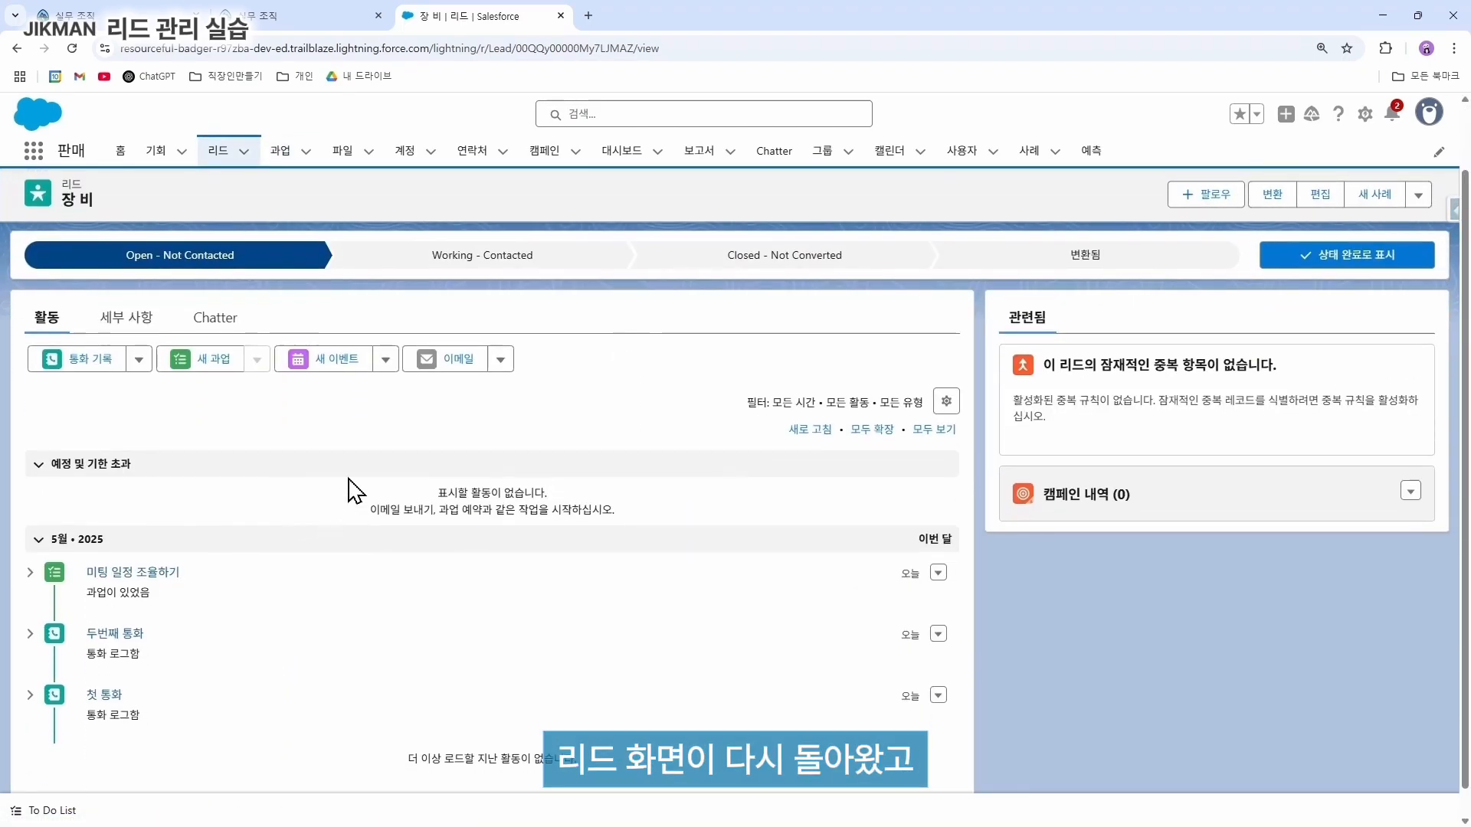
{"action": "left_click", "coordinate": [338, 360]}
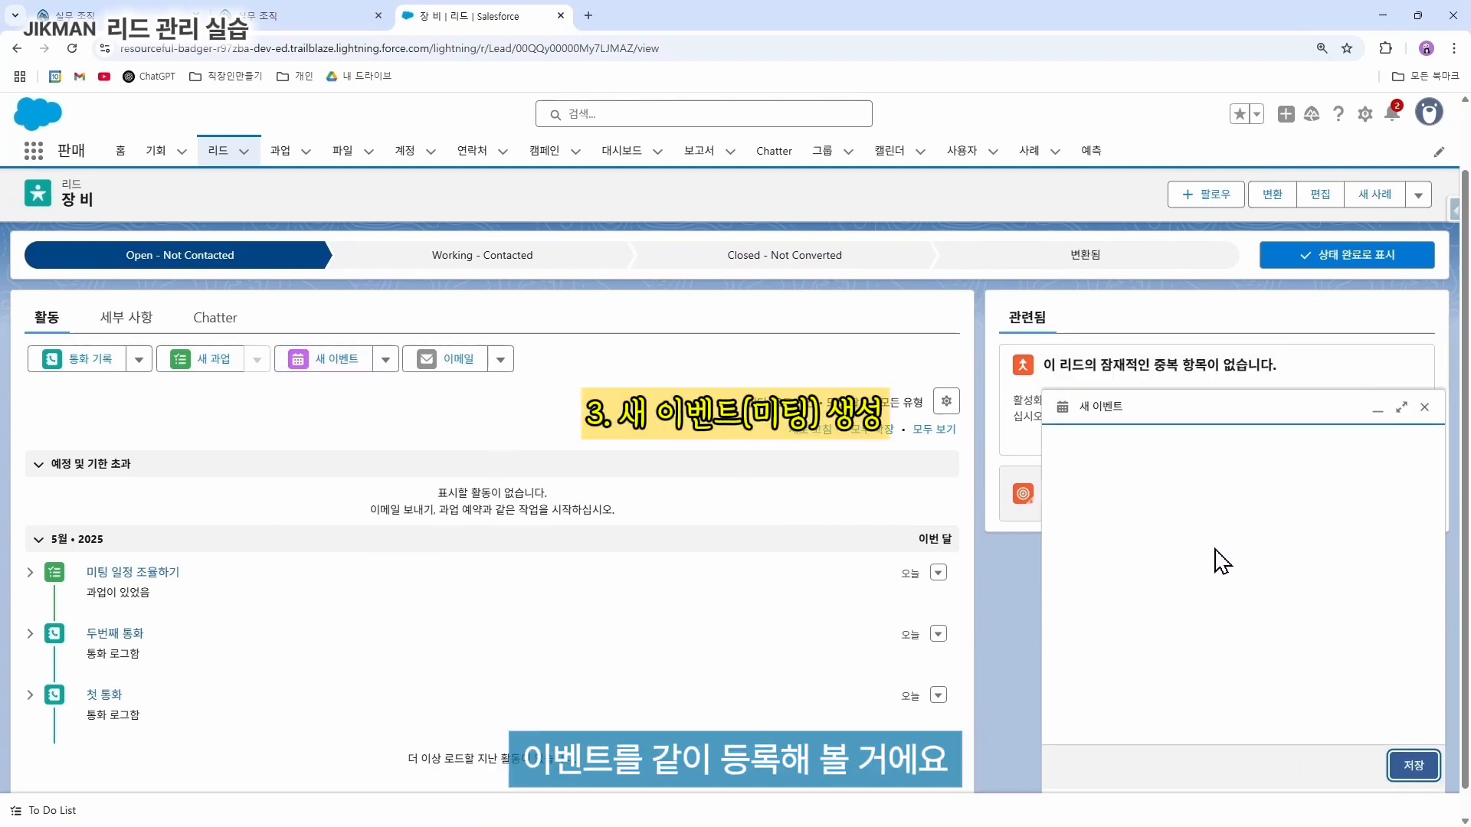
{"action": "left_click", "coordinate": [1165, 465]}
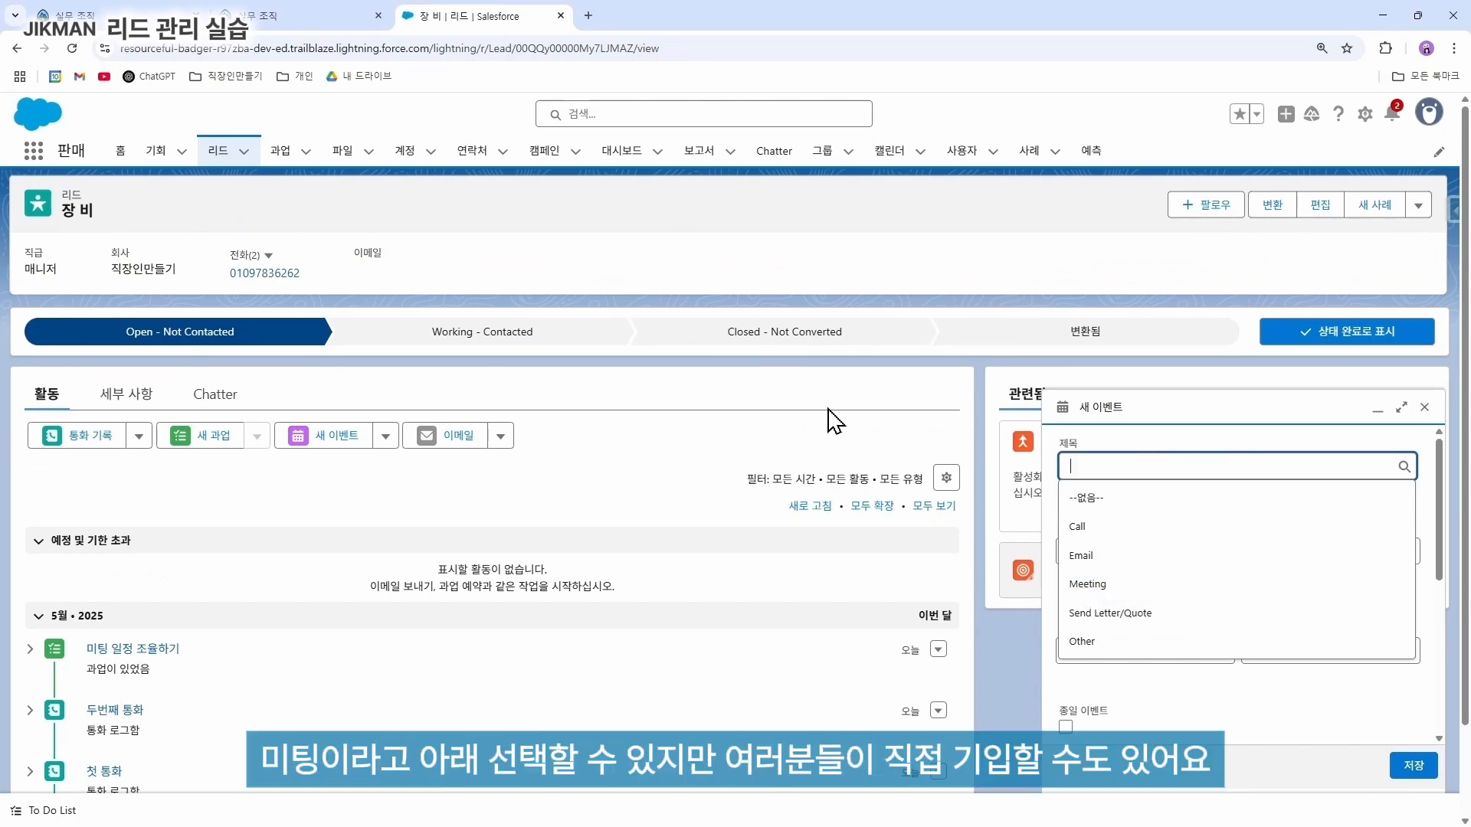
{"action": "type", "text": "ㅊ"}
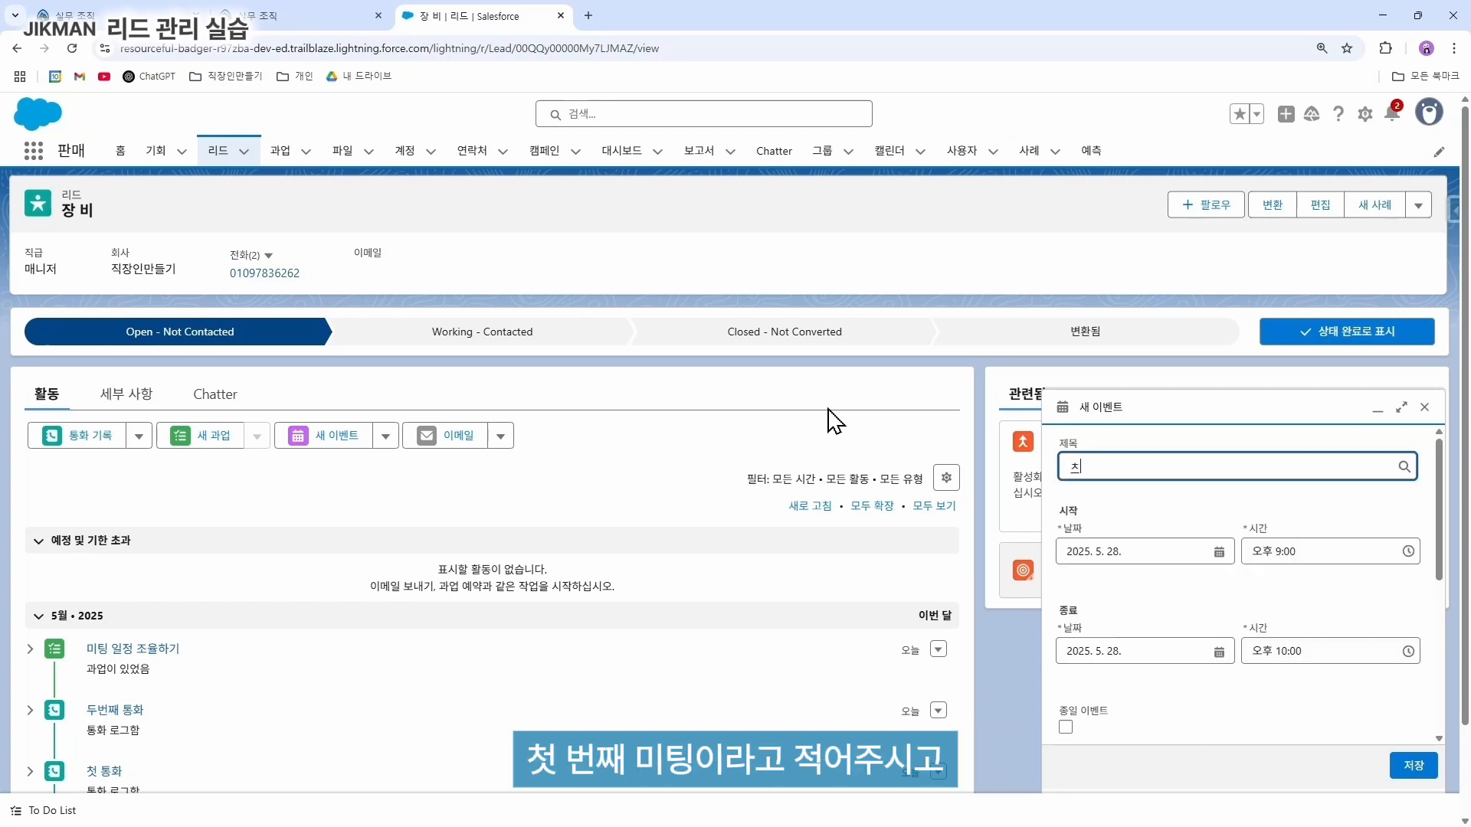
{"action": "key", "text": "BackSpace"}
{"action": "key", "text": "BackSpace"}
{"action": "type", "text": "첫"}
Step: Set the event's start to 2025. 5. 30. at 오전 10:00
{"action": "left_click", "coordinate": [1114, 551]}
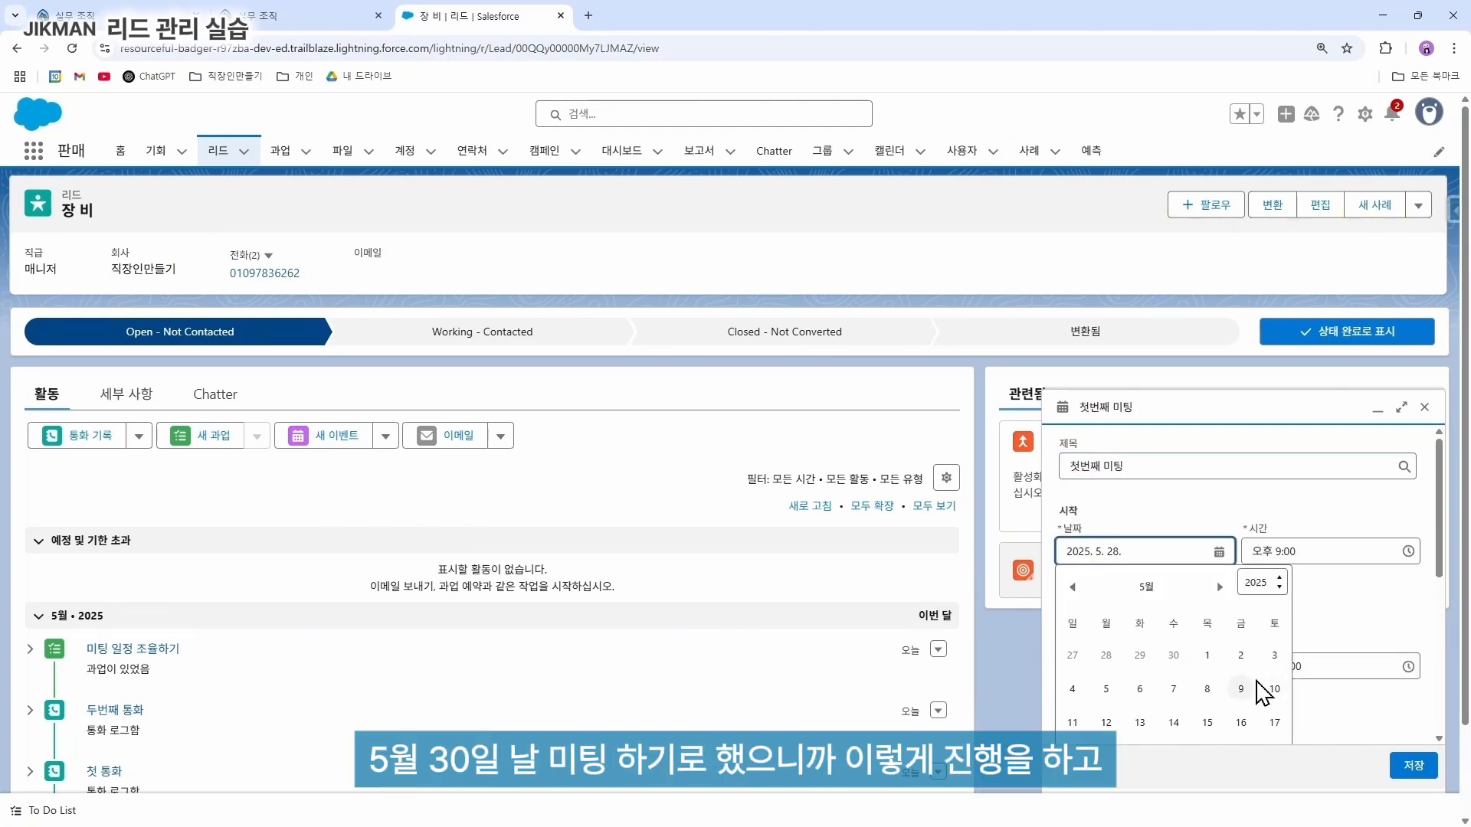
{"action": "left_click", "coordinate": [1241, 712]}
{"action": "left_click", "coordinate": [1263, 640]}
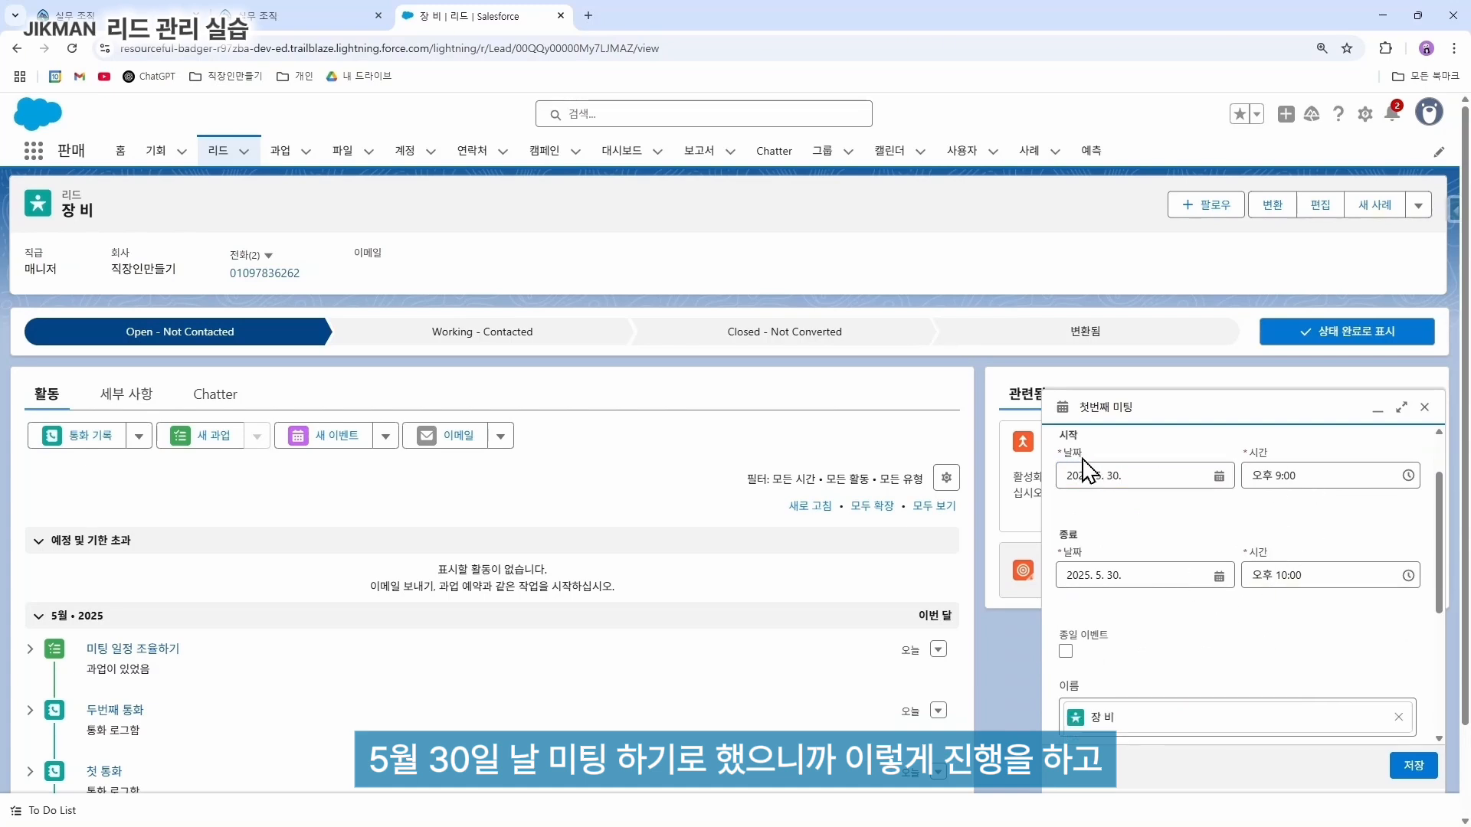
{"action": "left_click", "coordinate": [1314, 477]}
{"action": "scroll", "coordinate": [1326, 552], "scroll_direction": "up", "scroll_amount": 10}
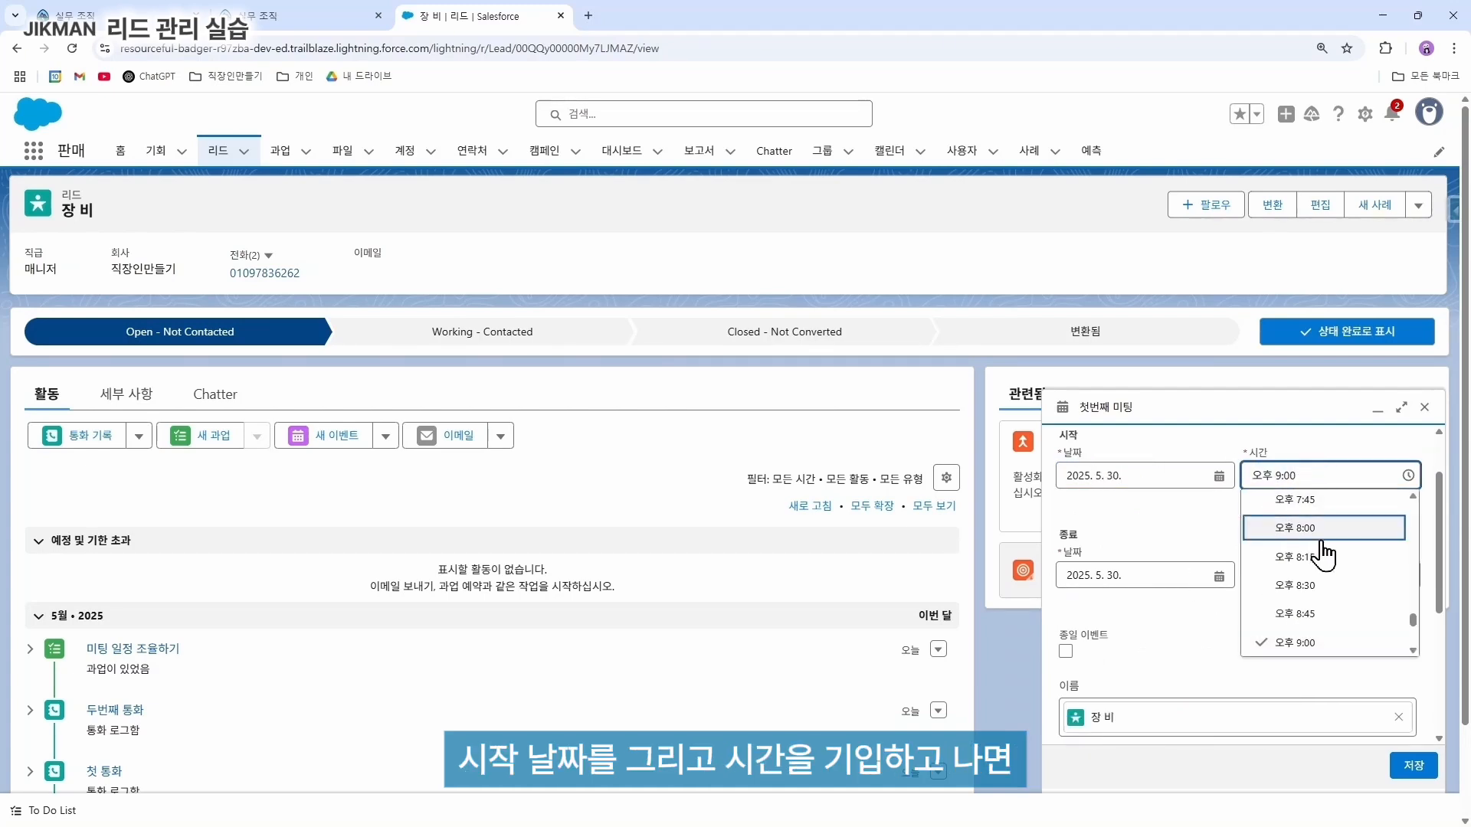
{"action": "scroll", "coordinate": [1329, 560], "scroll_direction": "up", "scroll_amount": 4}
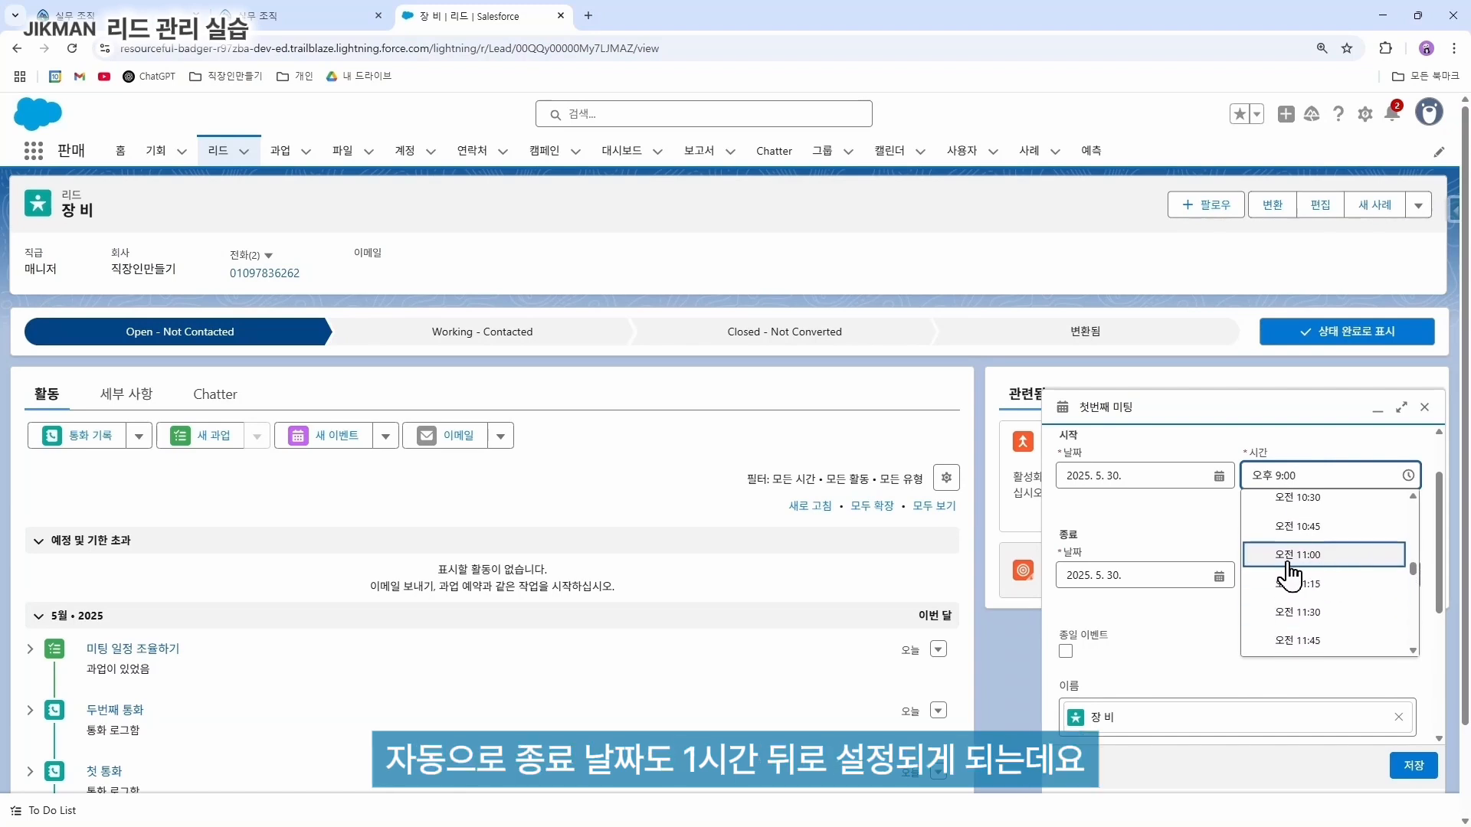
{"action": "left_click", "coordinate": [1295, 594]}
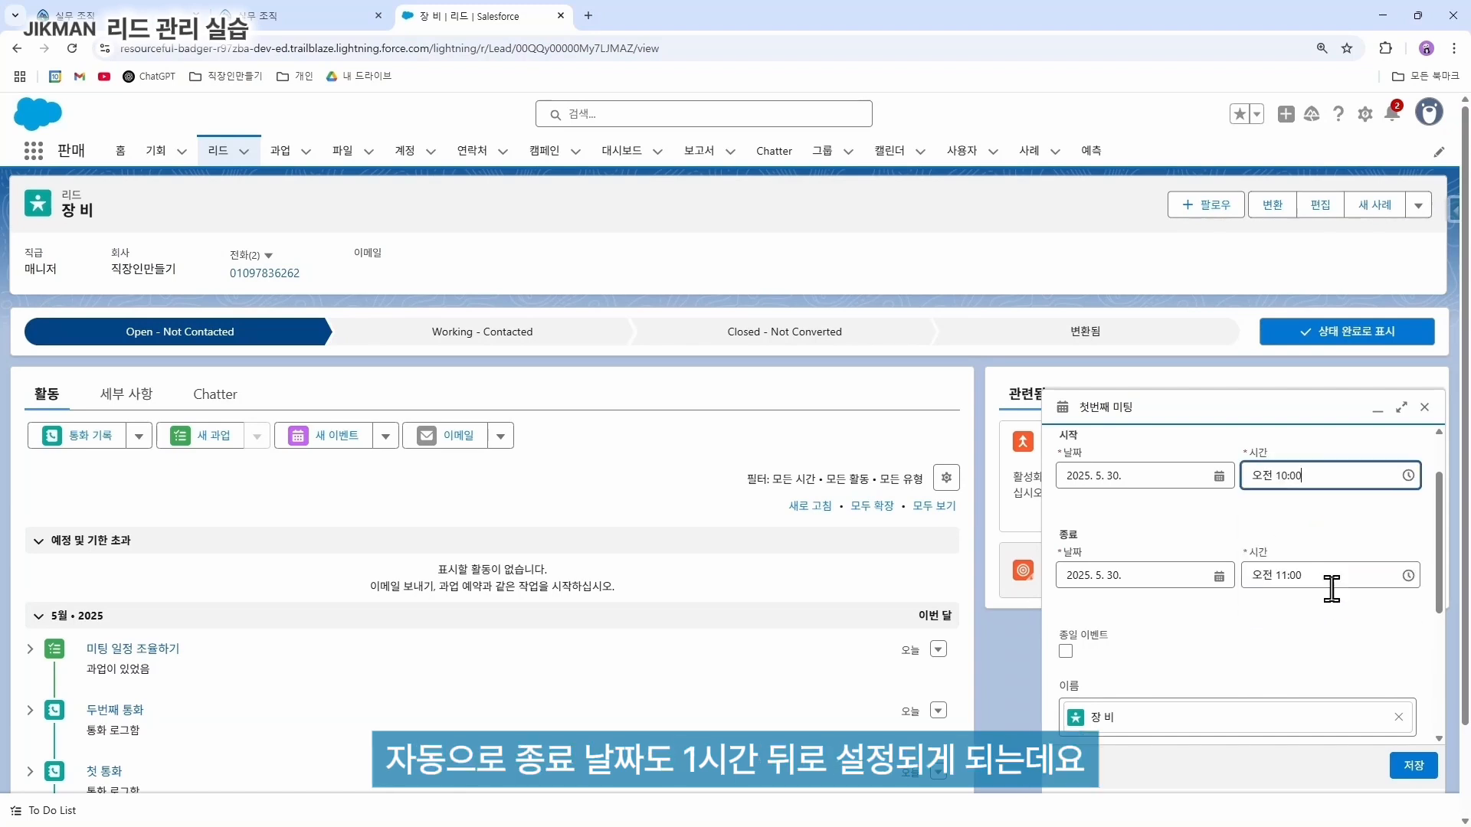
Step: Enter the office address as the event's location, without any wording about holding the meeting
{"action": "scroll", "coordinate": [1251, 581], "scroll_direction": "down", "scroll_amount": 5}
{"action": "left_click", "coordinate": [1131, 702]}
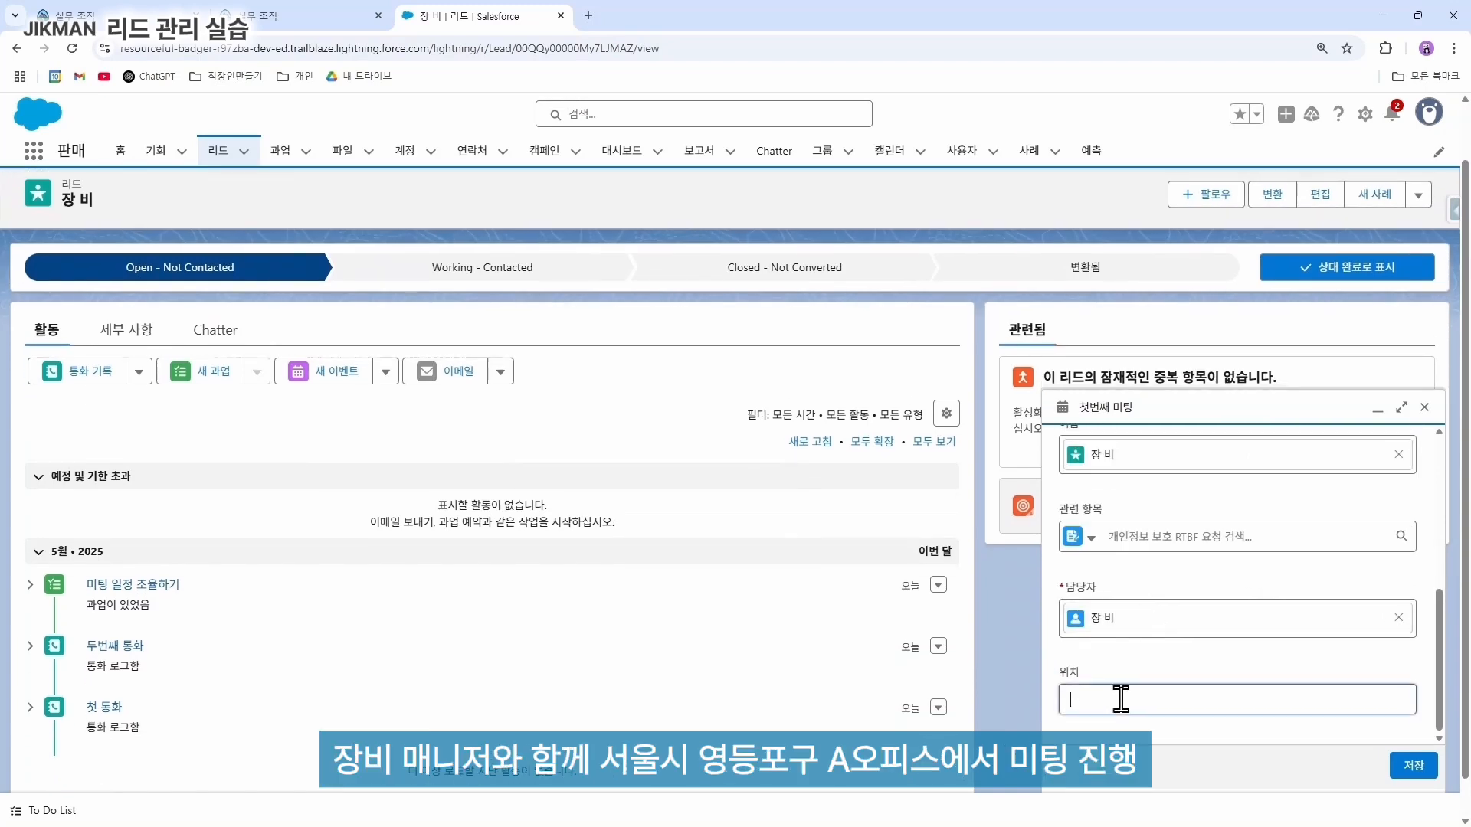
{"action": "type", "text": "서울시 영등ㅍ"}
{"action": "type", "text": "ㅗ구 a오피스엣"}
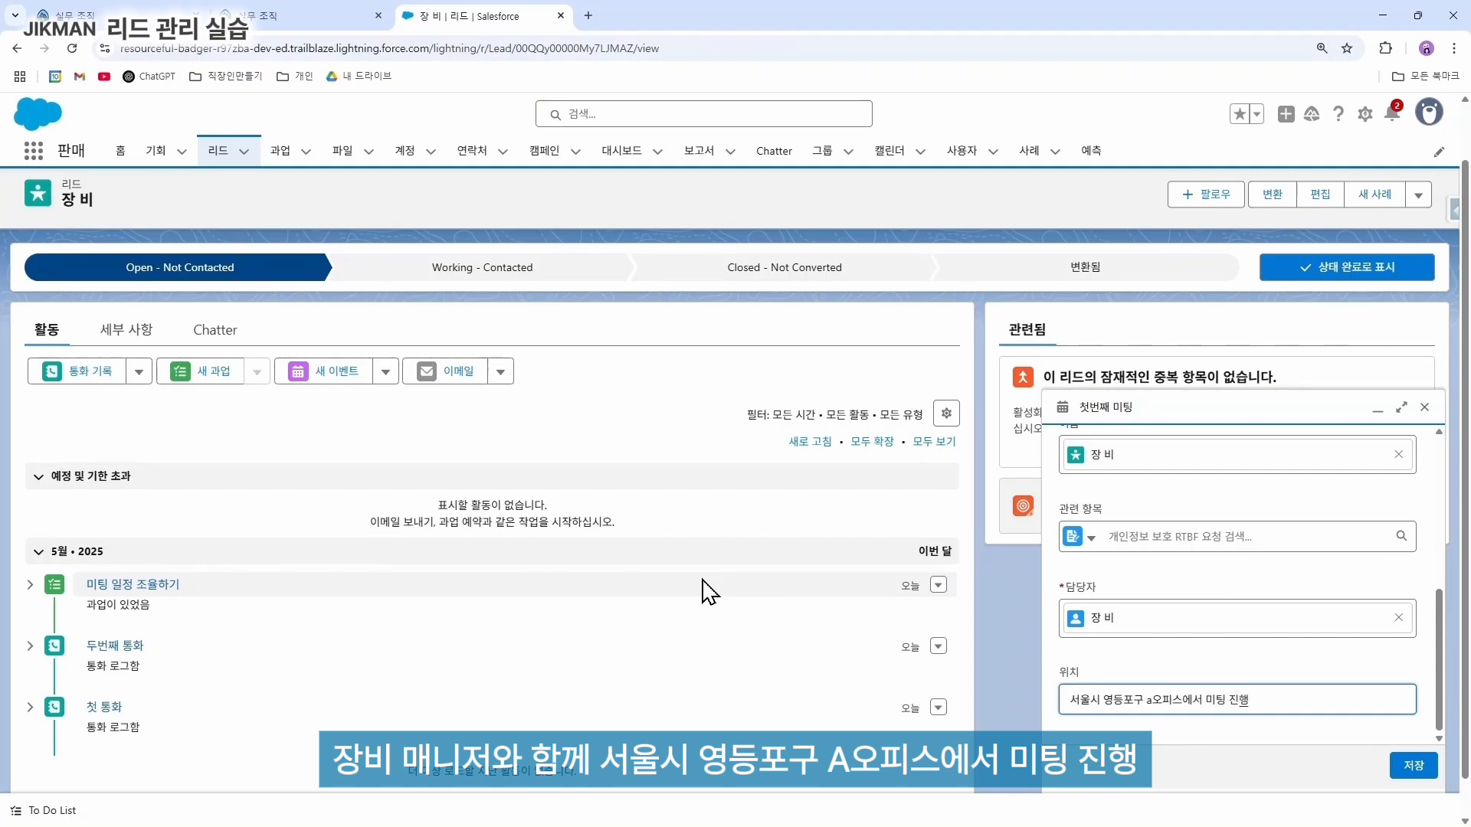
{"action": "key", "text": "BackSpace"}
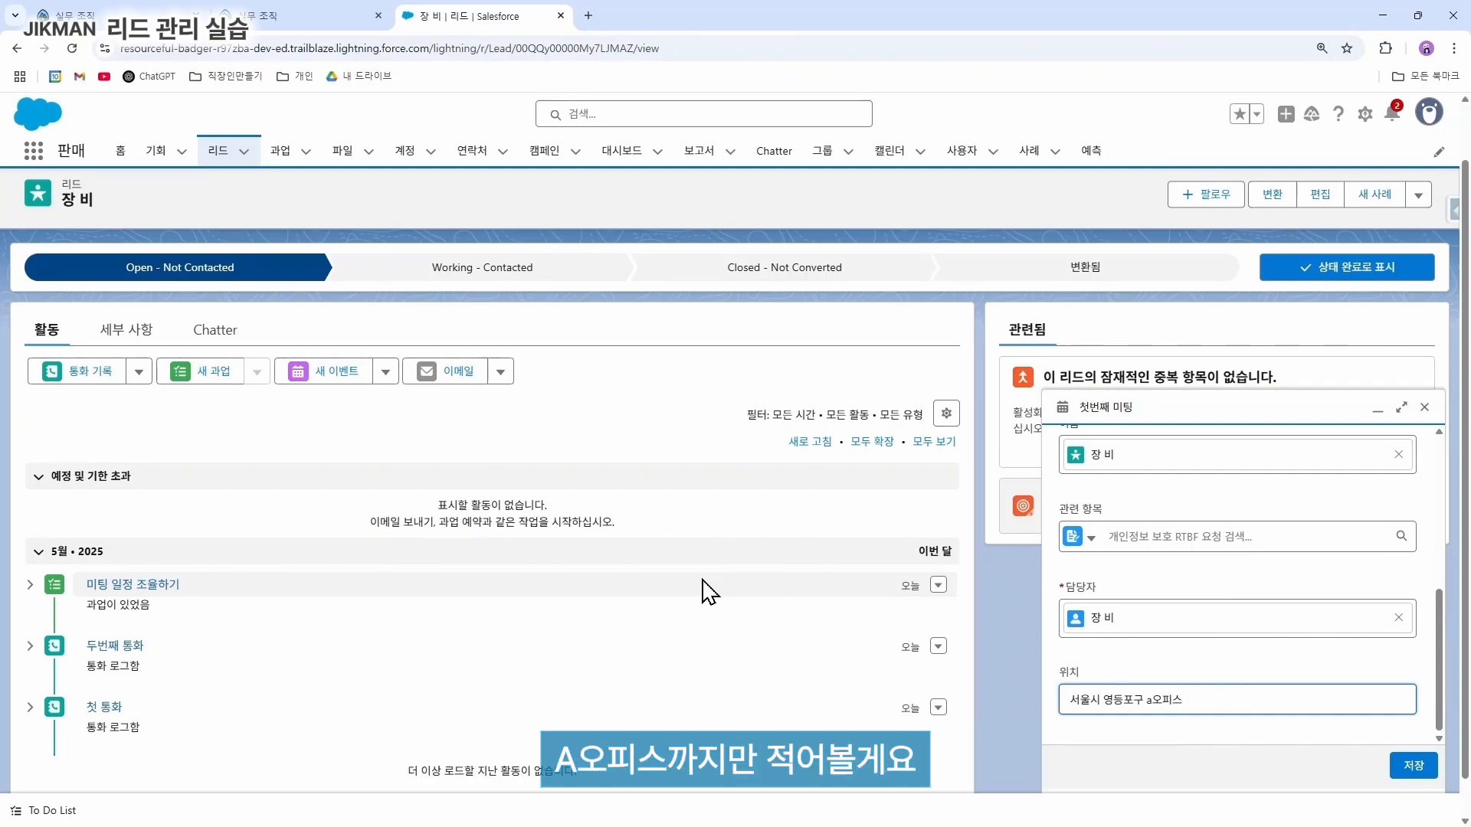
Step: Save the new meeting event and record "미팅 로그" as its description
{"action": "left_click", "coordinate": [1414, 765]}
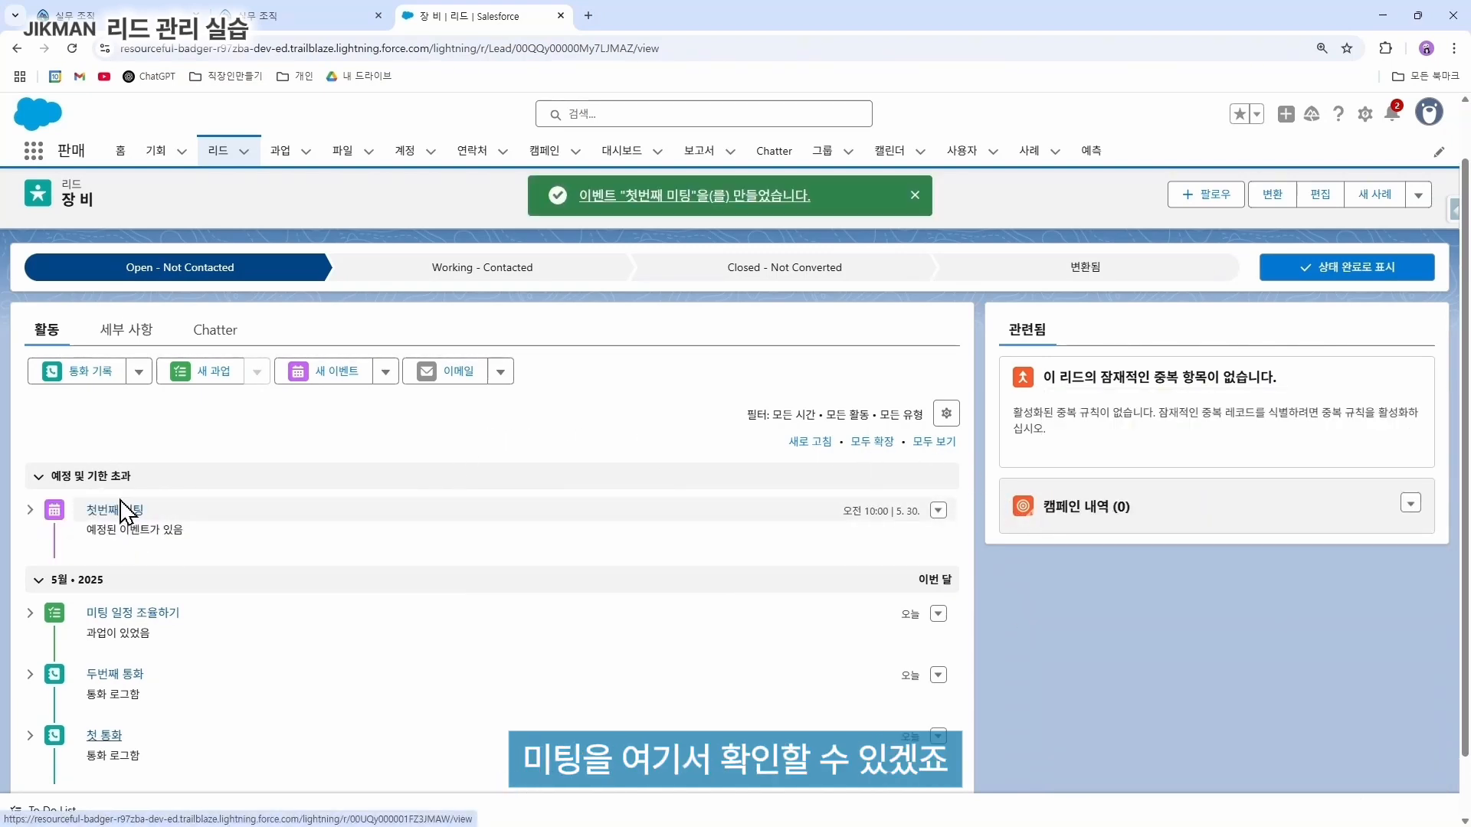
{"action": "left_click", "coordinate": [125, 512]}
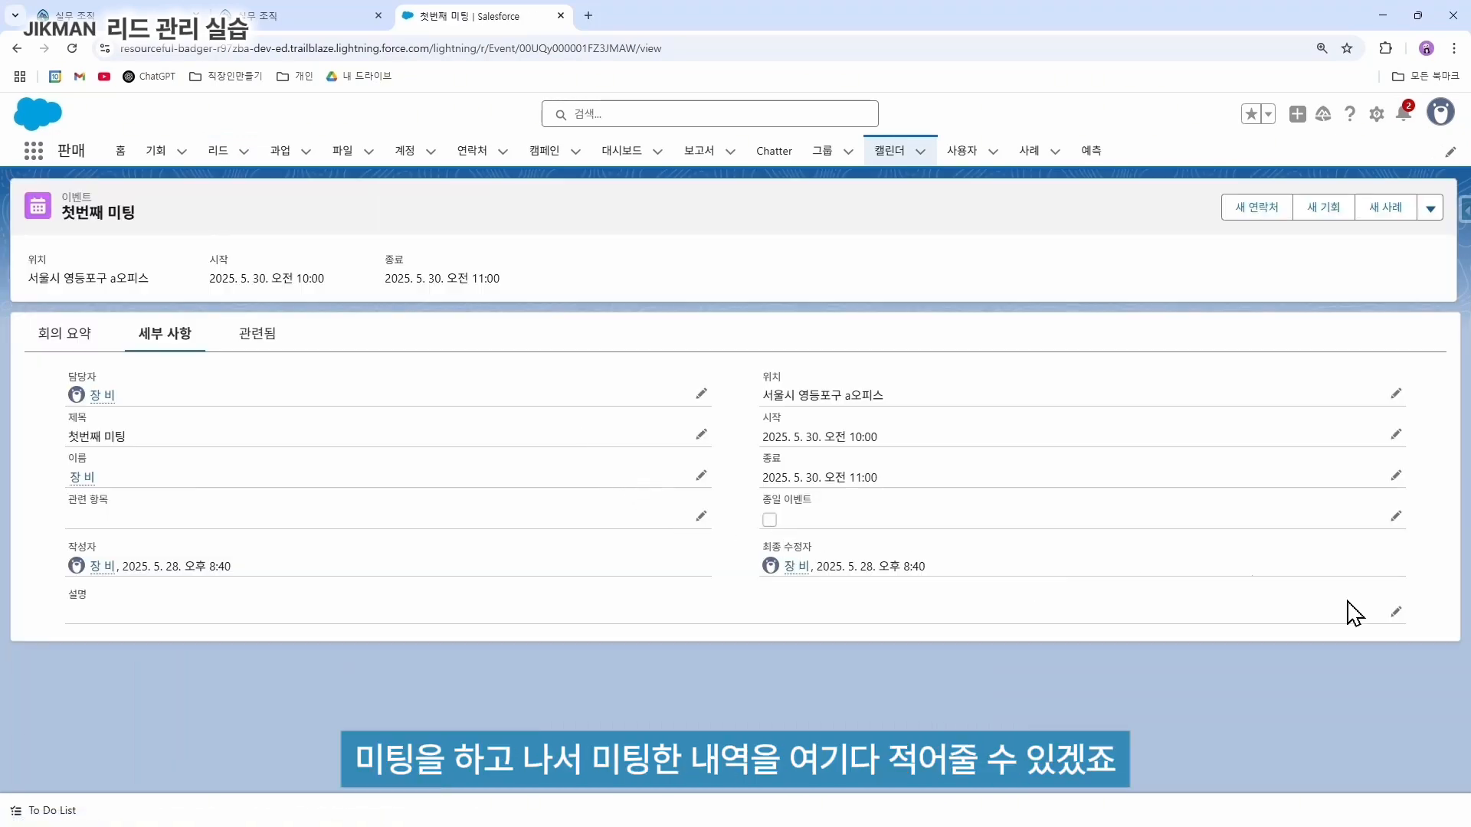
{"action": "left_click", "coordinate": [1396, 613]}
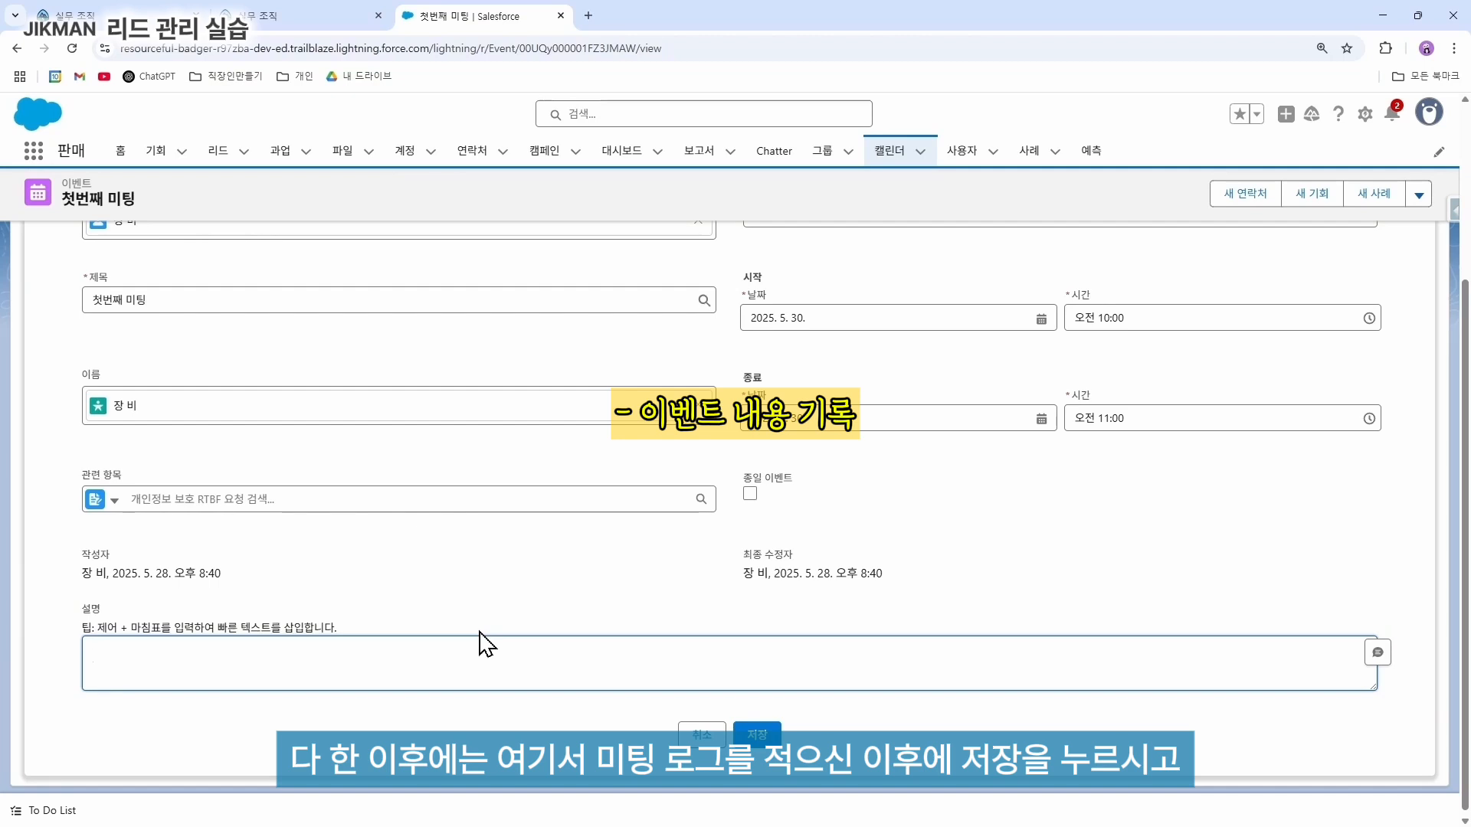
{"action": "type", "text": "ㅁ"}
{"action": "type", "text": "팅 로그"}
{"action": "left_click", "coordinate": [757, 734]}
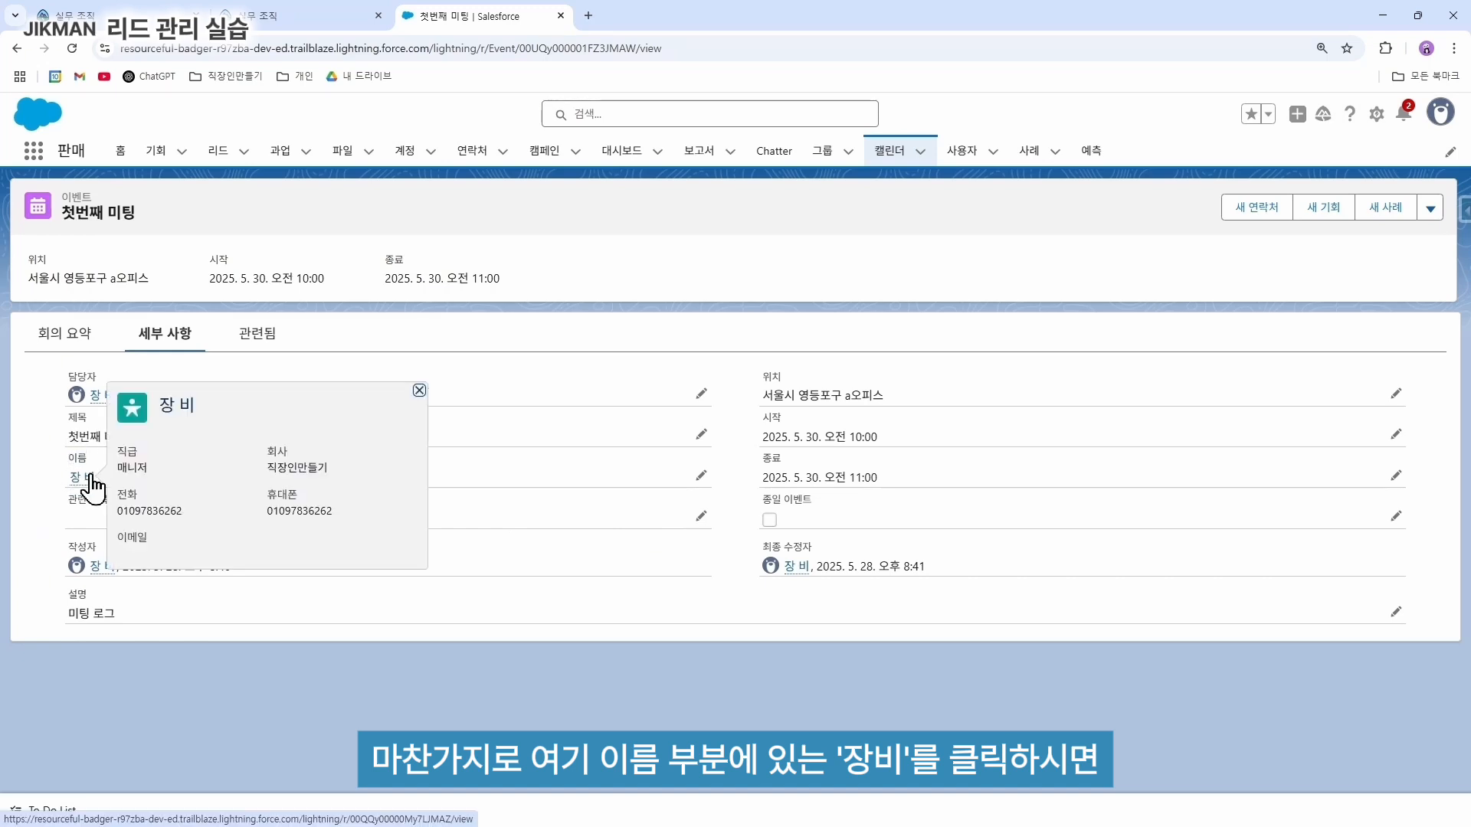
Step: Return to the lead linked to the event and mark Working - Contacted as its current status
{"action": "left_click", "coordinate": [91, 477]}
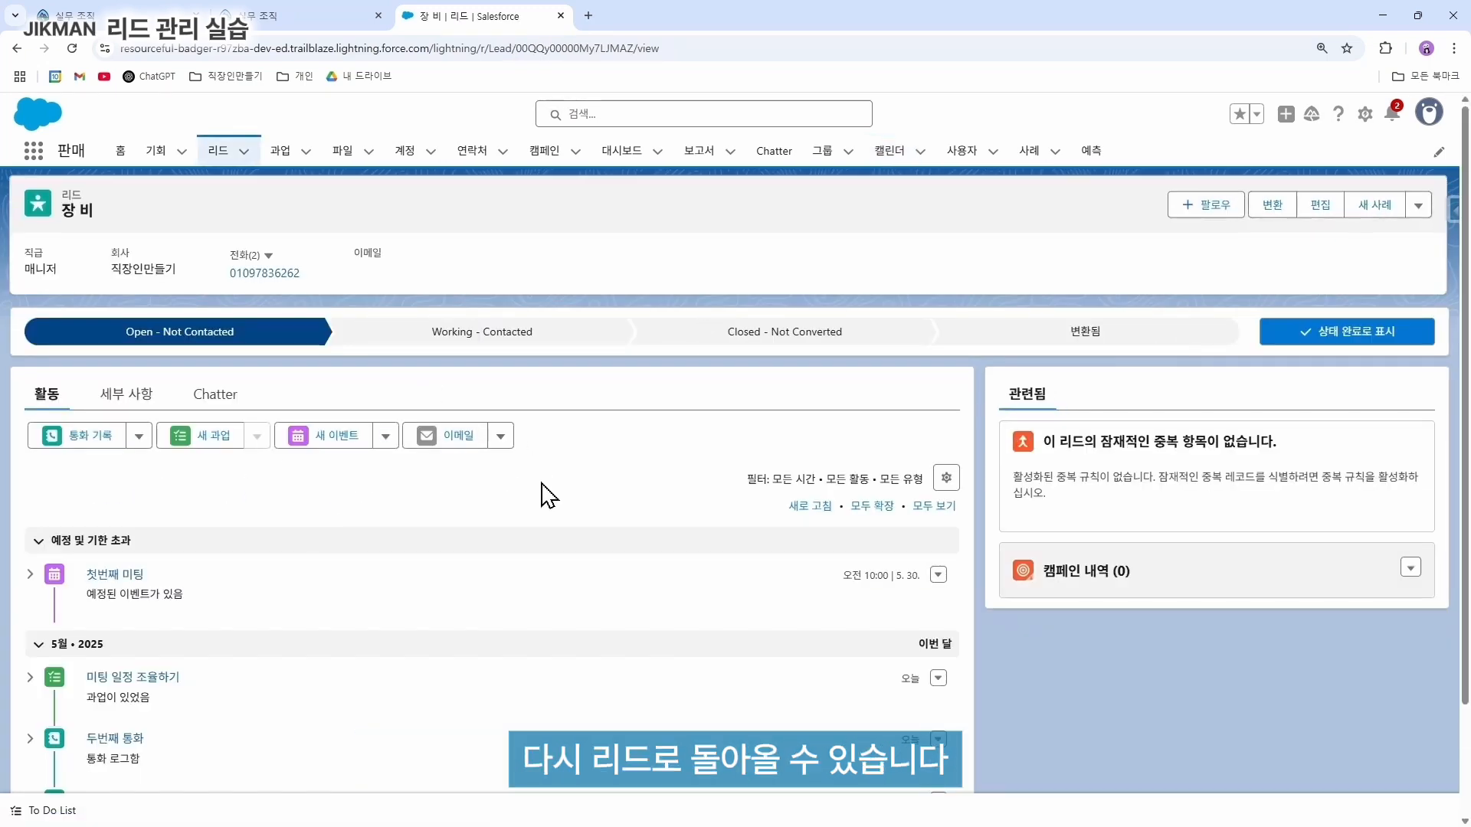
{"action": "scroll", "coordinate": [625, 506], "scroll_direction": "down", "scroll_amount": 2}
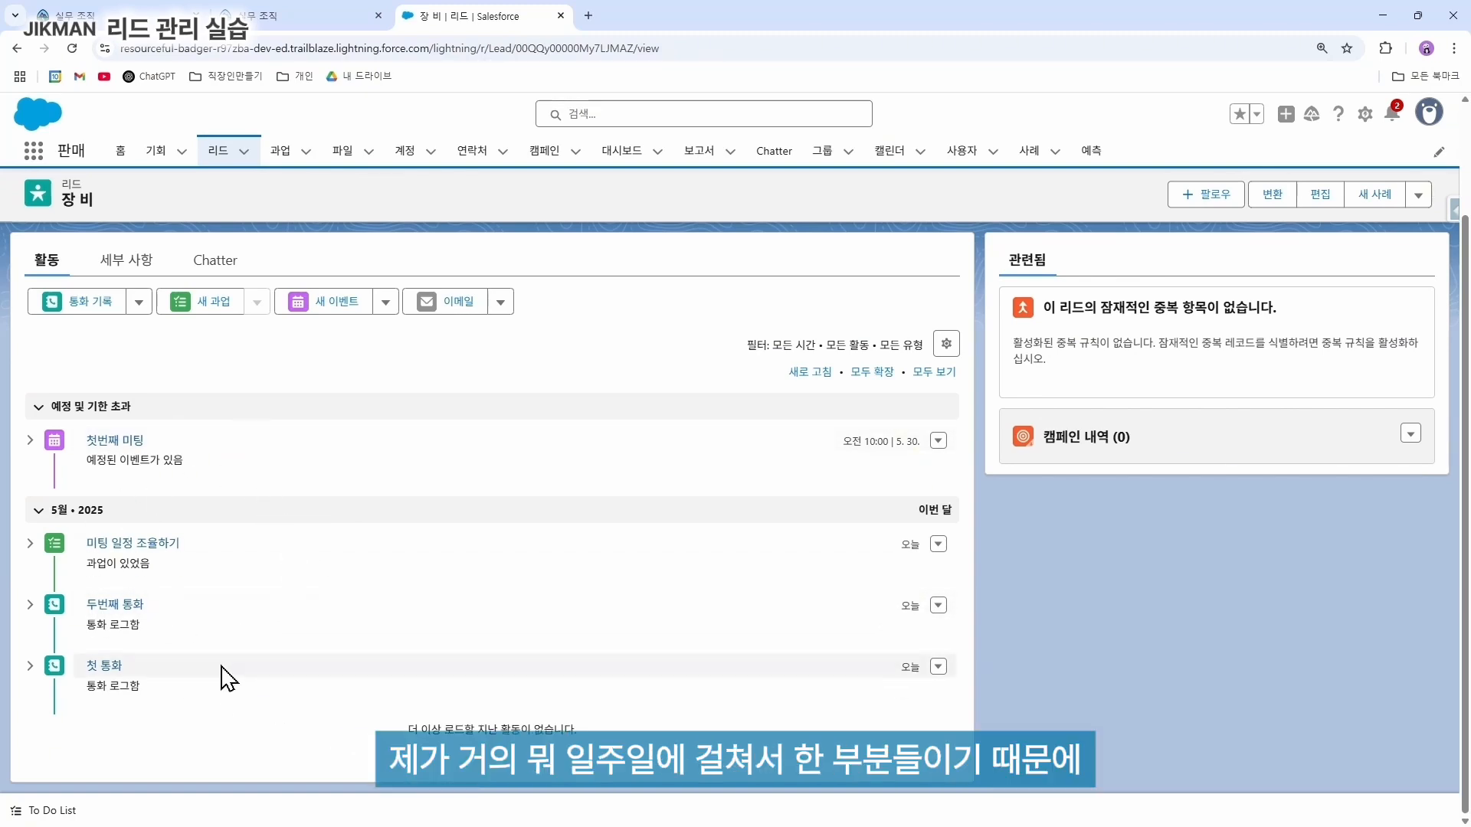
{"action": "left_click", "coordinate": [438, 341]}
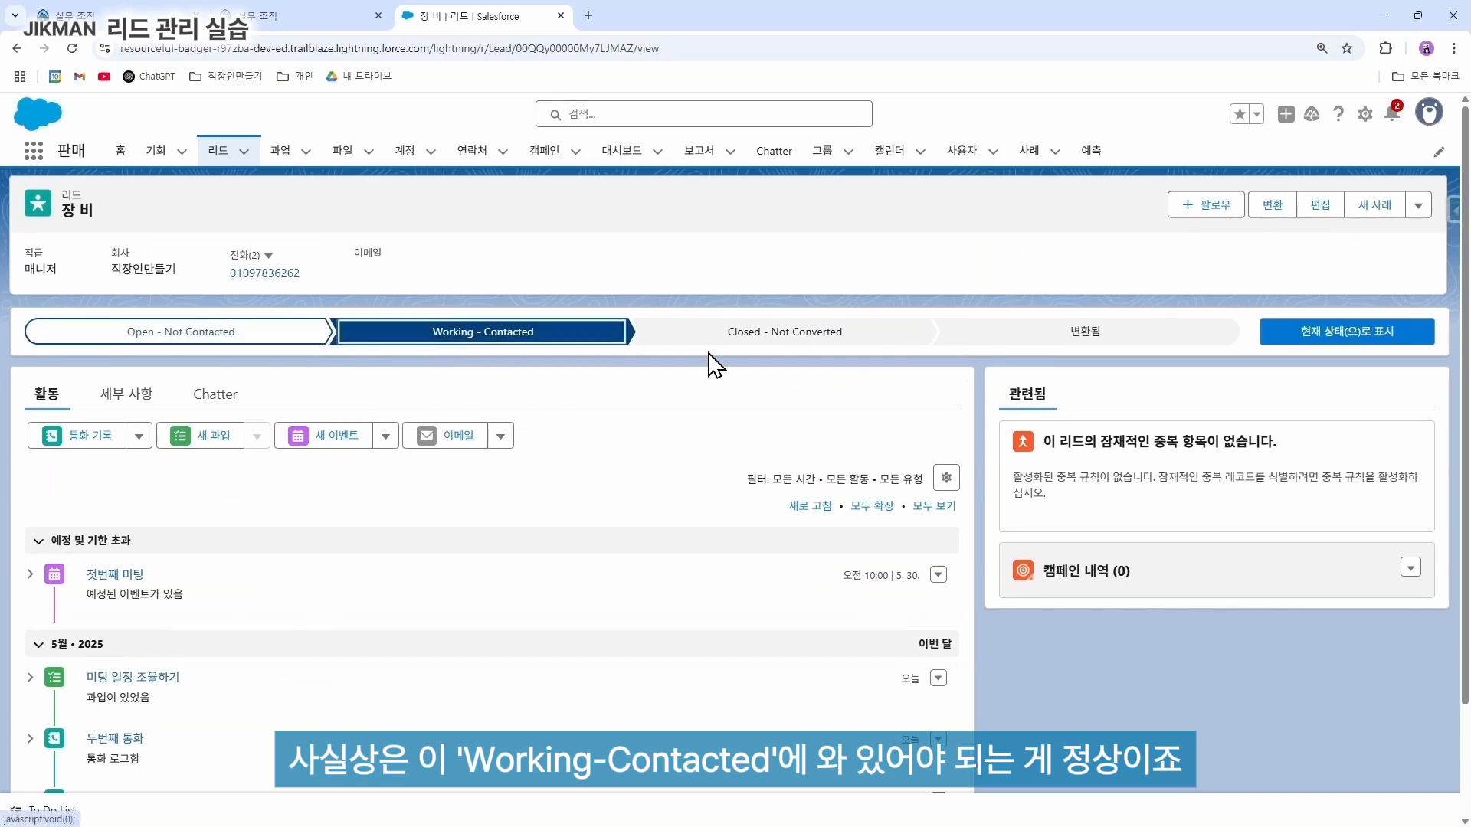
{"action": "left_click", "coordinate": [1315, 344]}
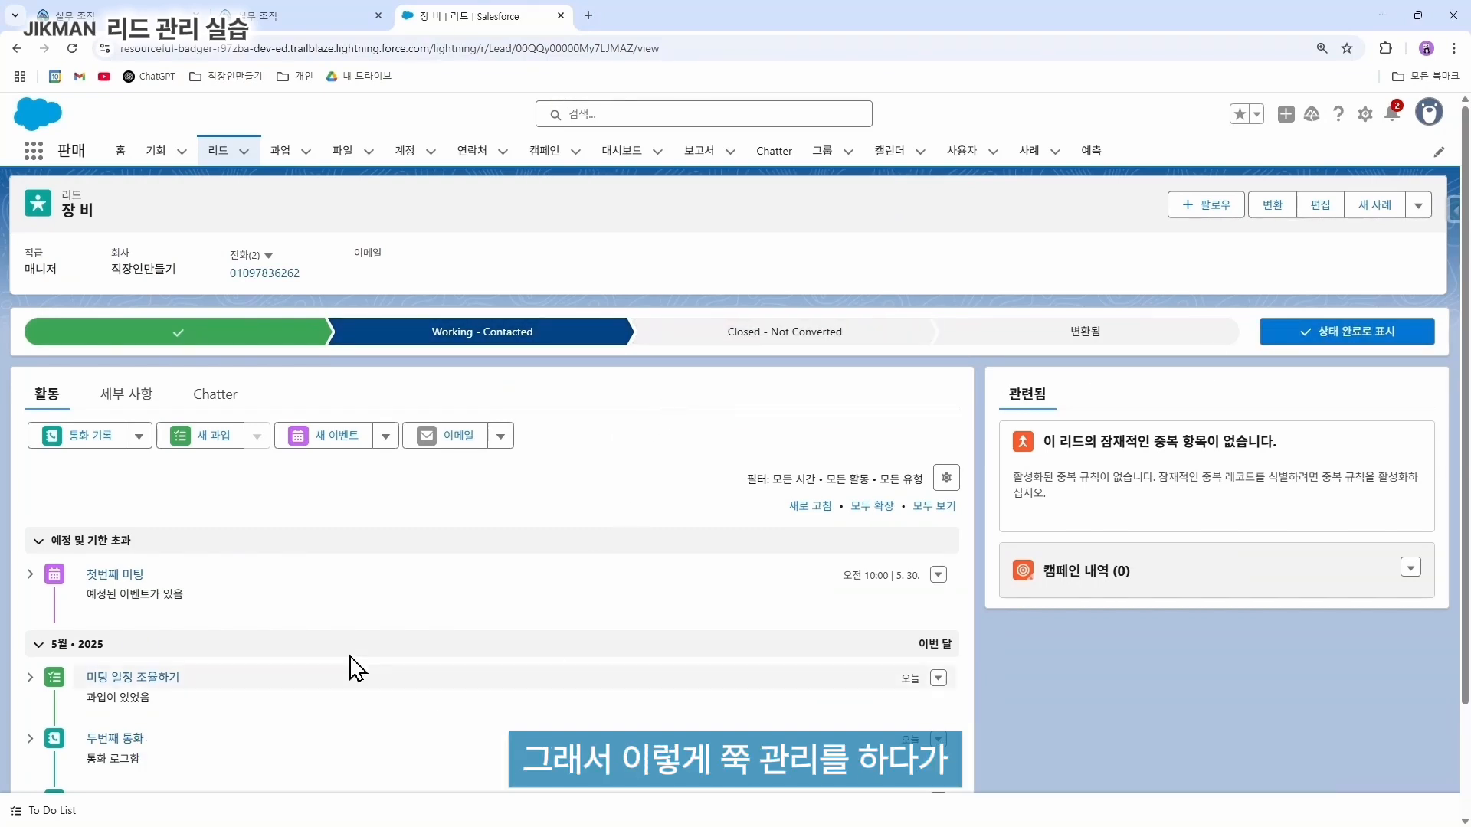
Step: Start an email from the lead record and begin its body with a greeting addressing the manager by name
{"action": "scroll", "coordinate": [563, 559], "scroll_direction": "down", "scroll_amount": 1}
{"action": "scroll", "coordinate": [563, 560], "scroll_direction": "down", "scroll_amount": 2}
{"action": "scroll", "coordinate": [617, 559], "scroll_direction": "up", "scroll_amount": 1}
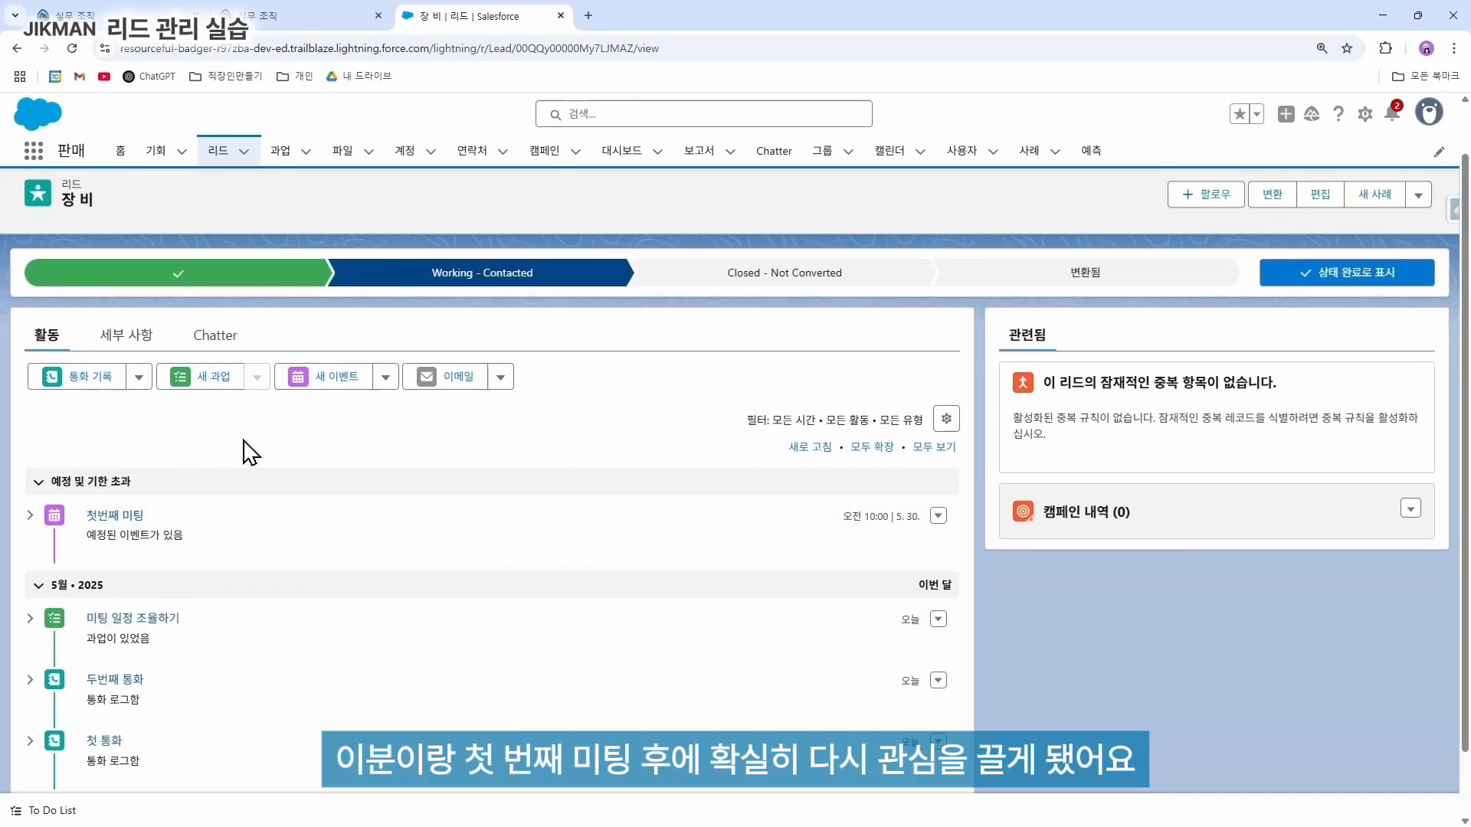
{"action": "left_click", "coordinate": [460, 383]}
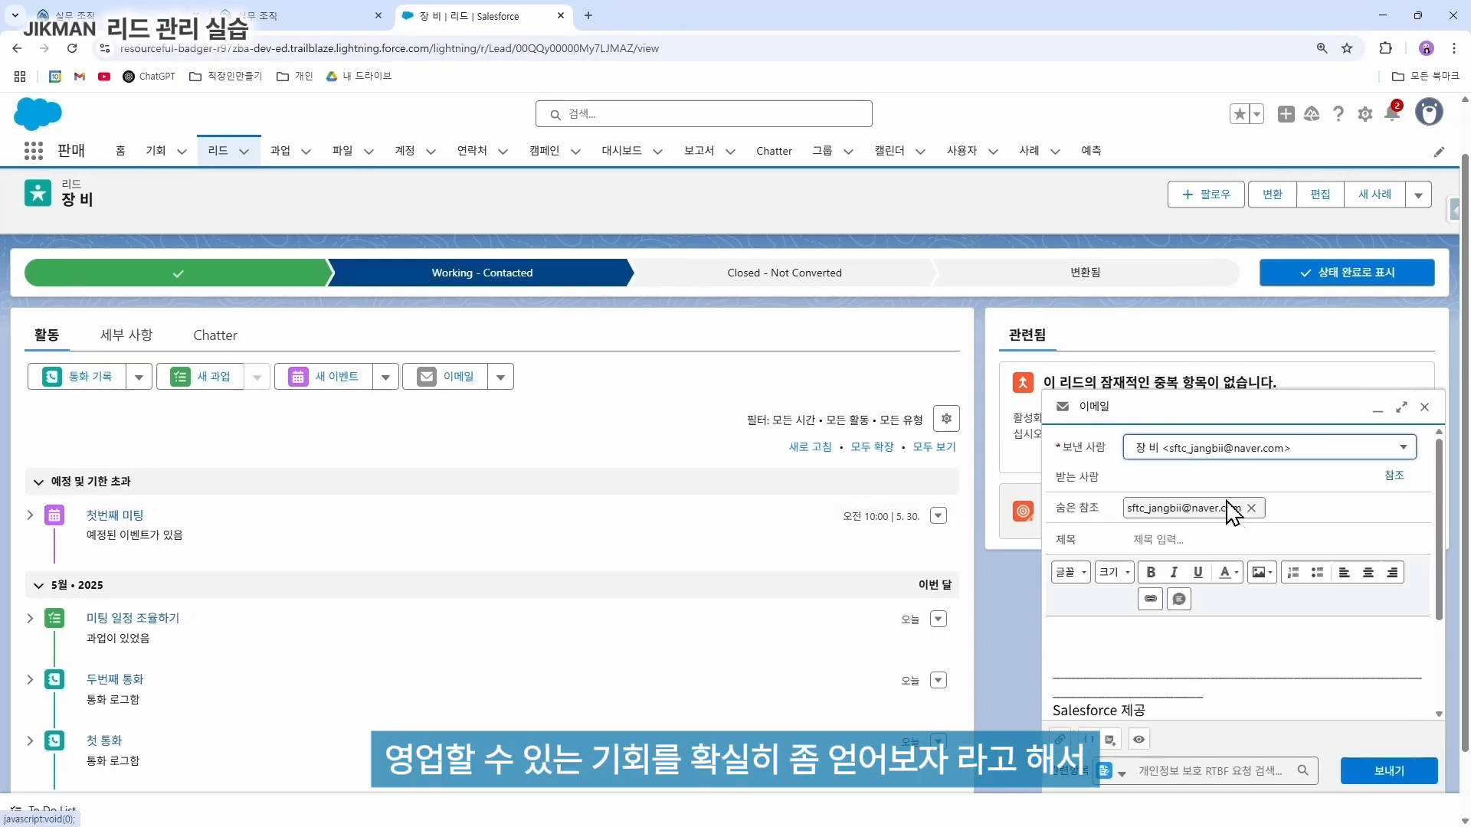
{"action": "scroll", "coordinate": [1264, 568], "scroll_direction": "down", "scroll_amount": 2}
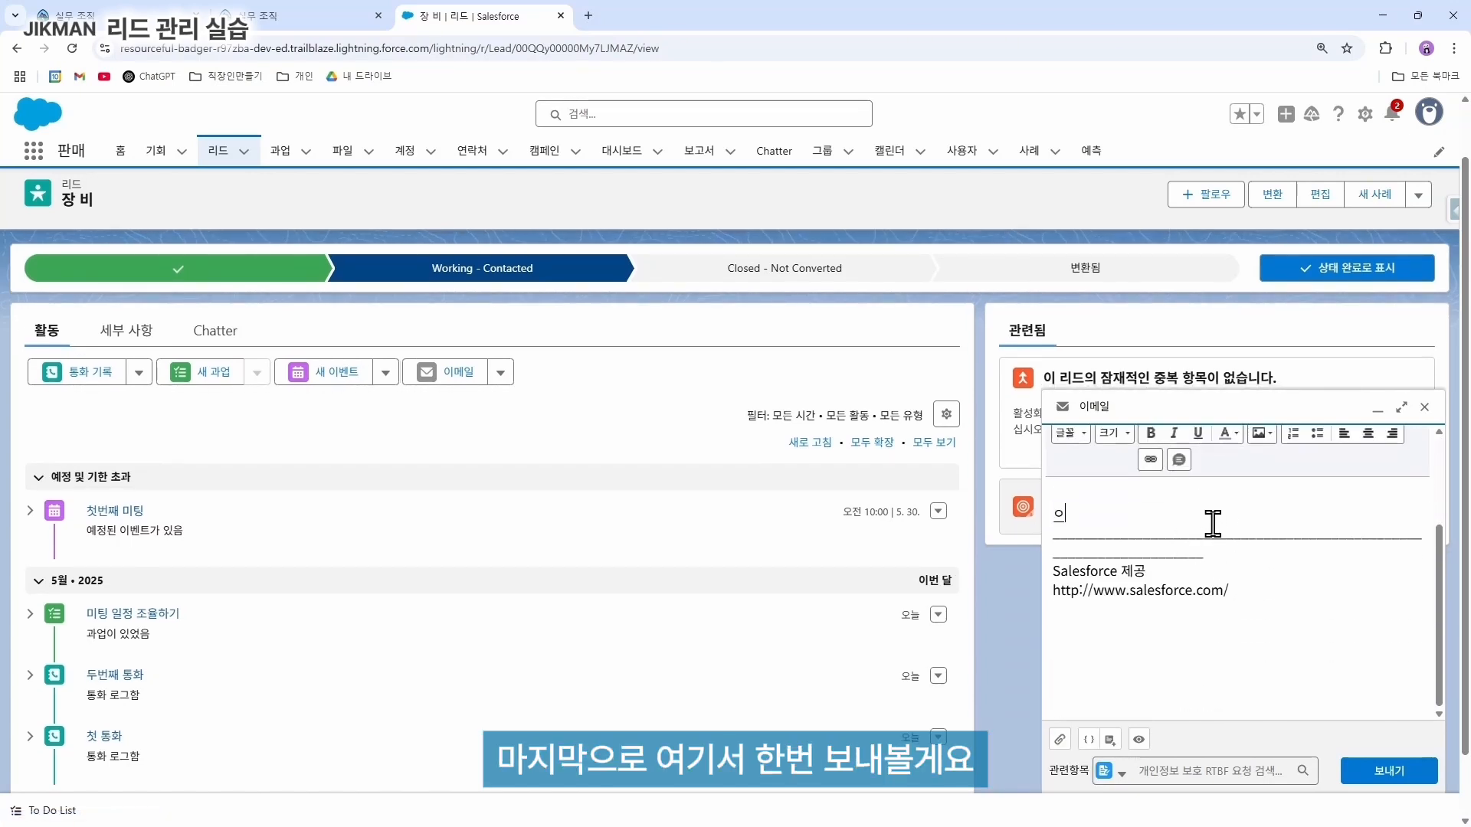
{"action": "type", "text": "안니하세요 장"}
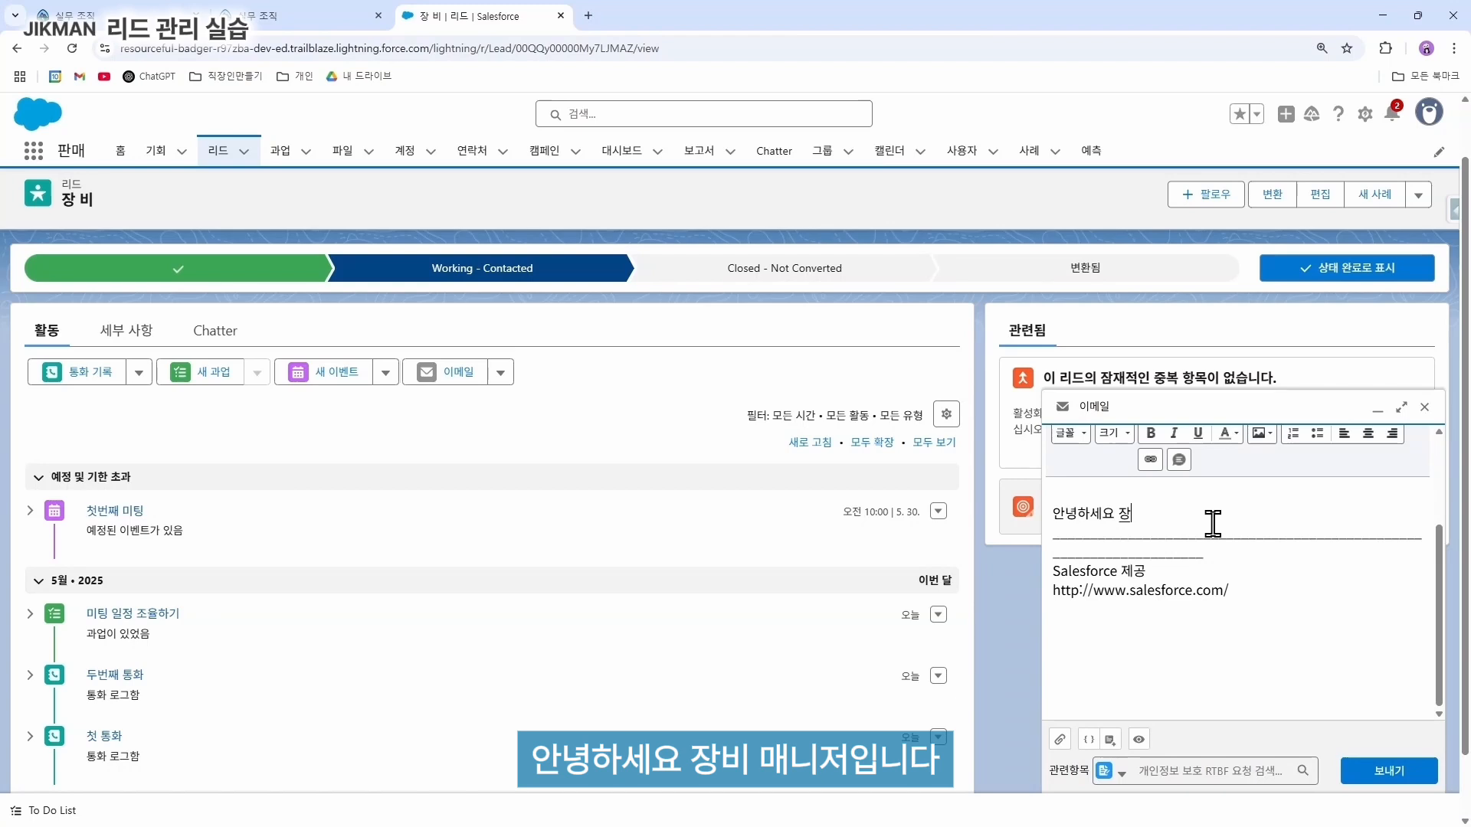
{"action": "type", "text": "비 매니저님,"}
{"action": "key", "text": "Return"}
Step: Write "첫번째 미팅에서 관심보여주신 상품에 대해 두번째 미팅을 갖고 싶습니다." in the email body and end it with "언제언제 뵙겠습니다."
{"action": "type", "text": "첫"}
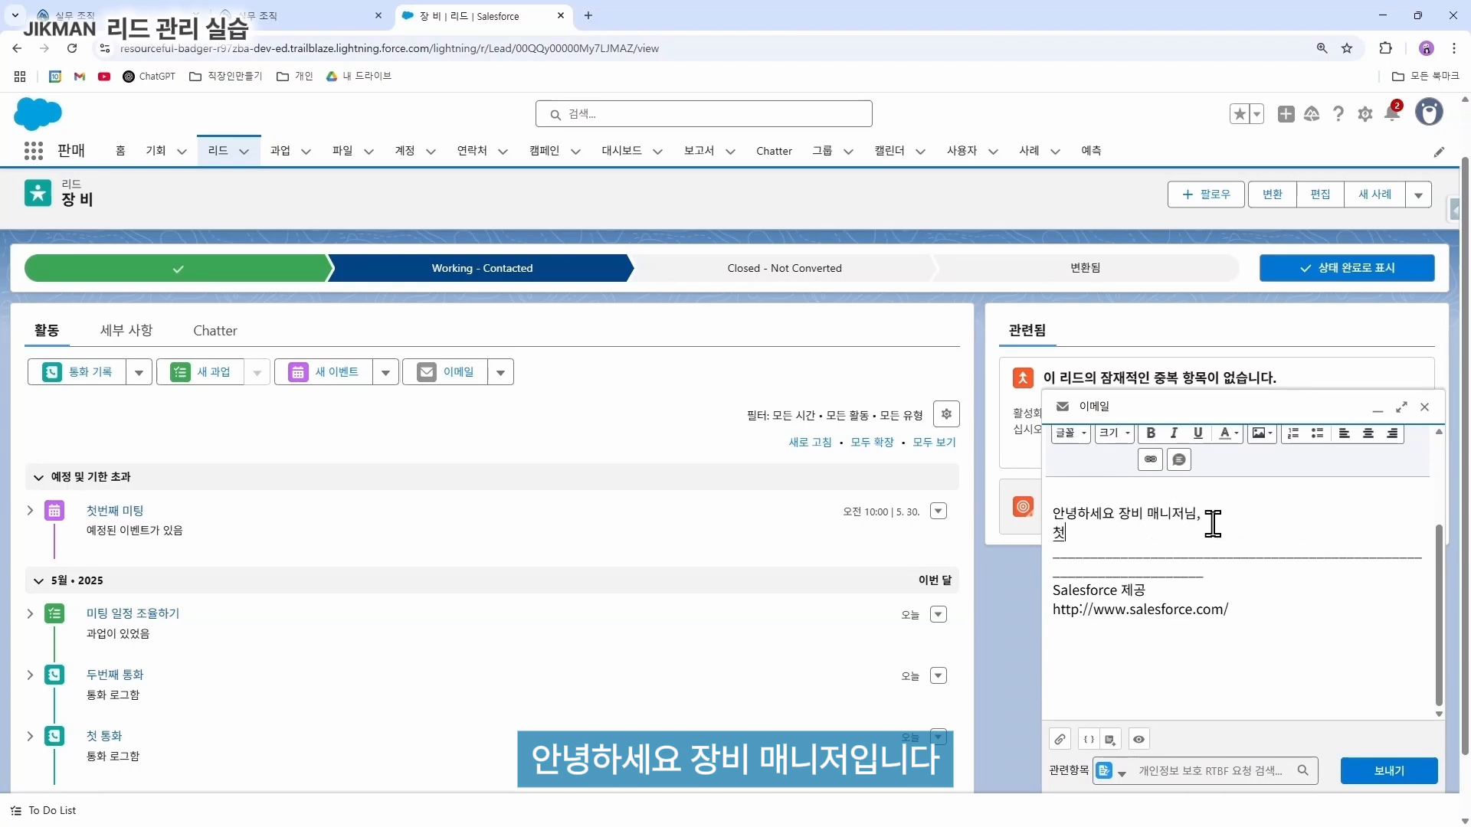
{"action": "type", "text": "번째 미팅에서"}
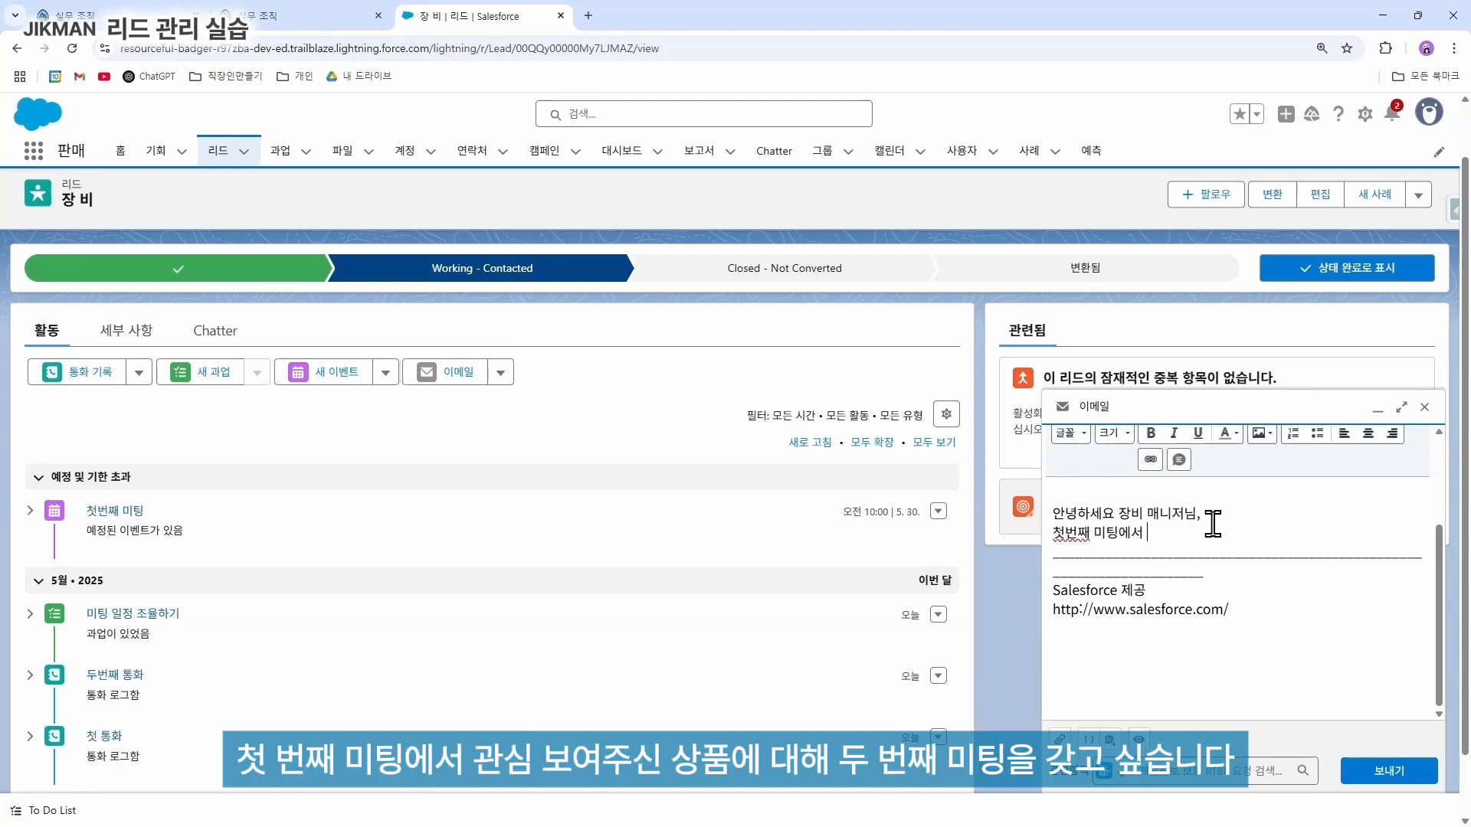
{"action": "type", "text": " 관심보여주신 ㅅ상품에 ㄷ"}
{"action": "type", "text": "해 두번째 미팅을 갖고 싶습니다."}
{"action": "key", "text": "Return"}
{"action": "key", "text": "Return"}
{"action": "key", "text": "Return"}
{"action": "type", "text": "언제언제 뵙겠습니다."}
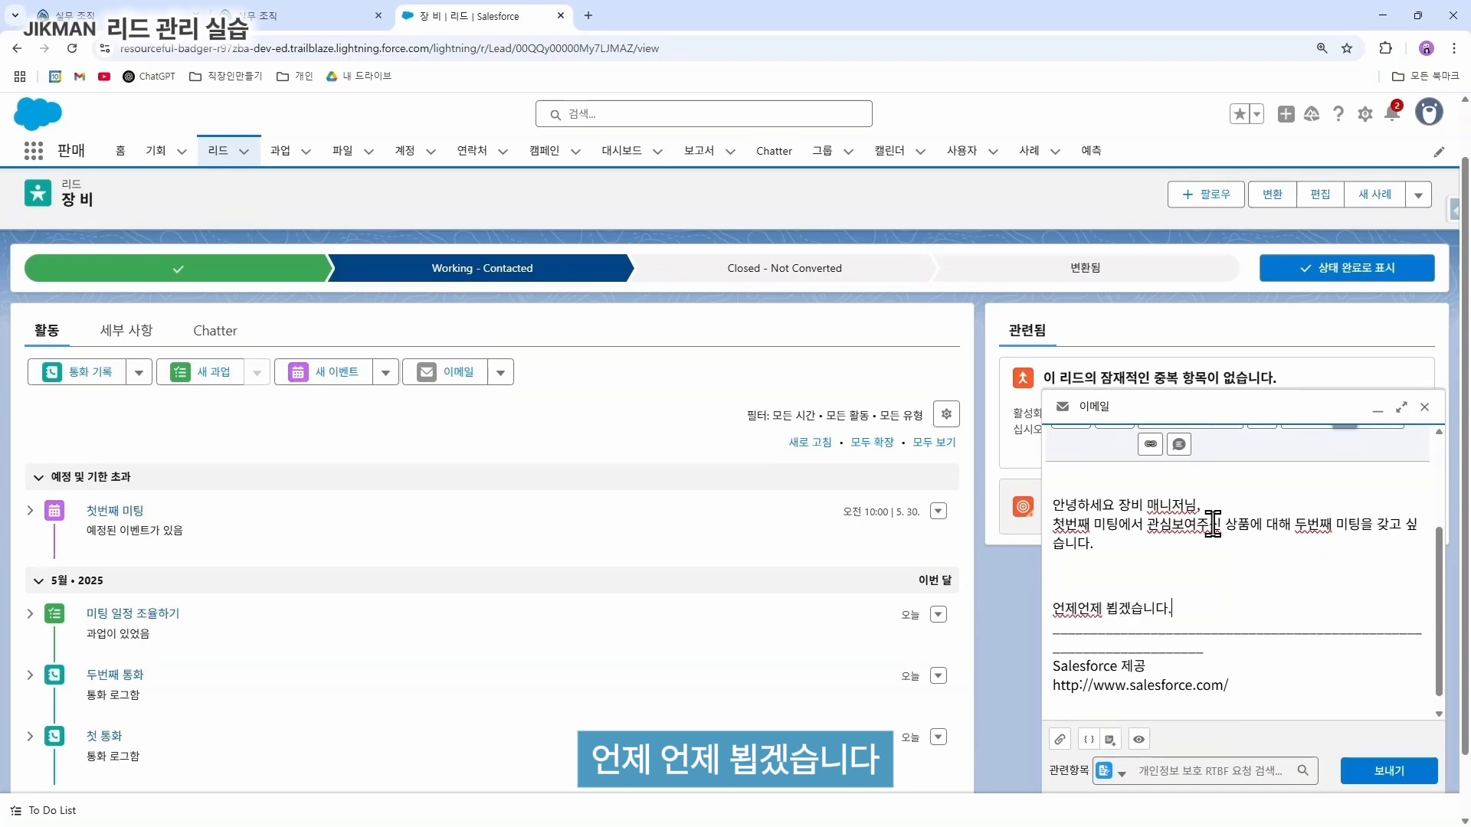
Step: Try to send the second-meeting email and close the email draft
{"action": "scroll", "coordinate": [1216, 538], "scroll_direction": "down", "scroll_amount": 2}
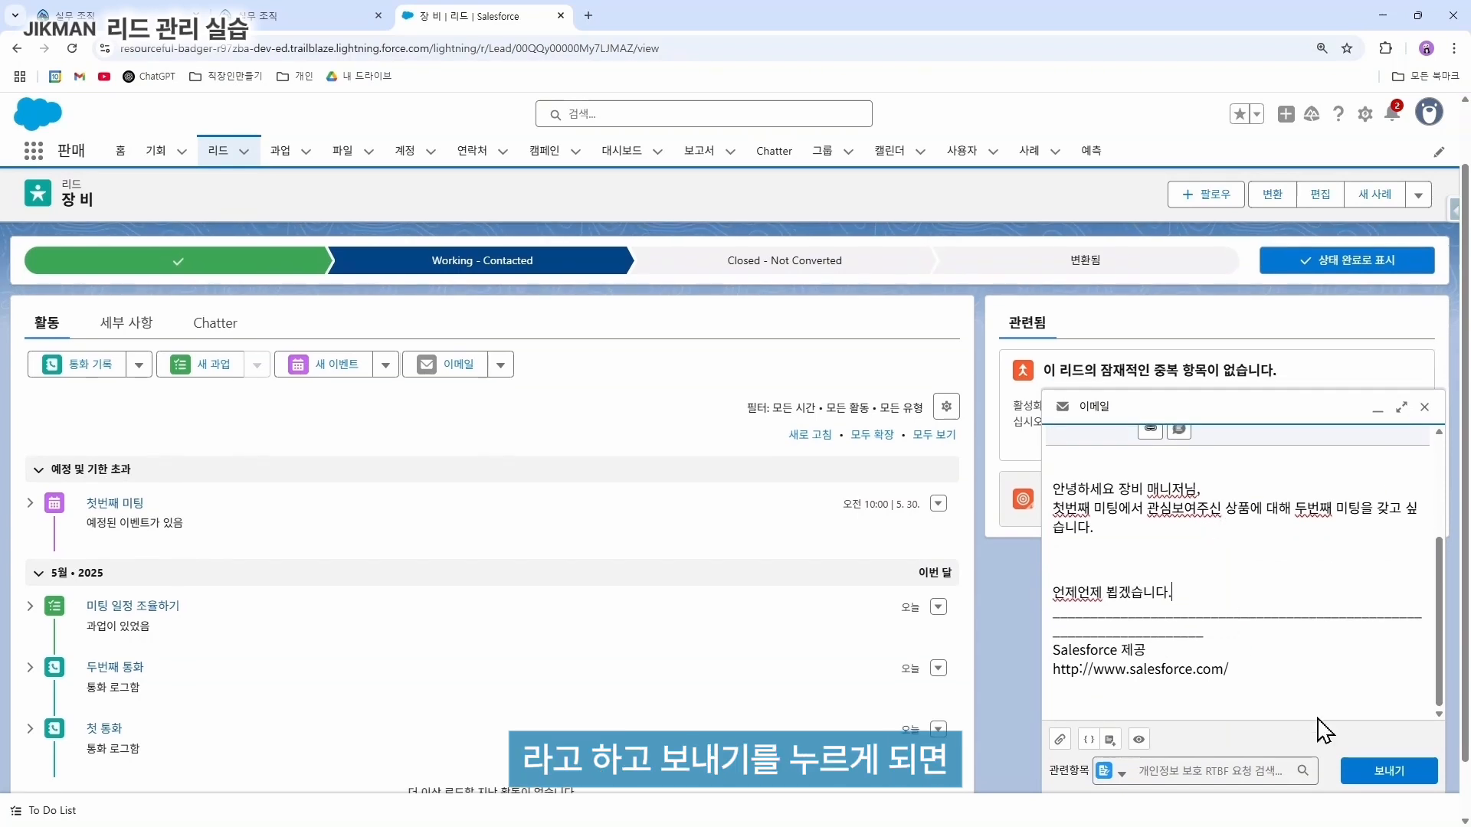
{"action": "left_click", "coordinate": [1375, 773]}
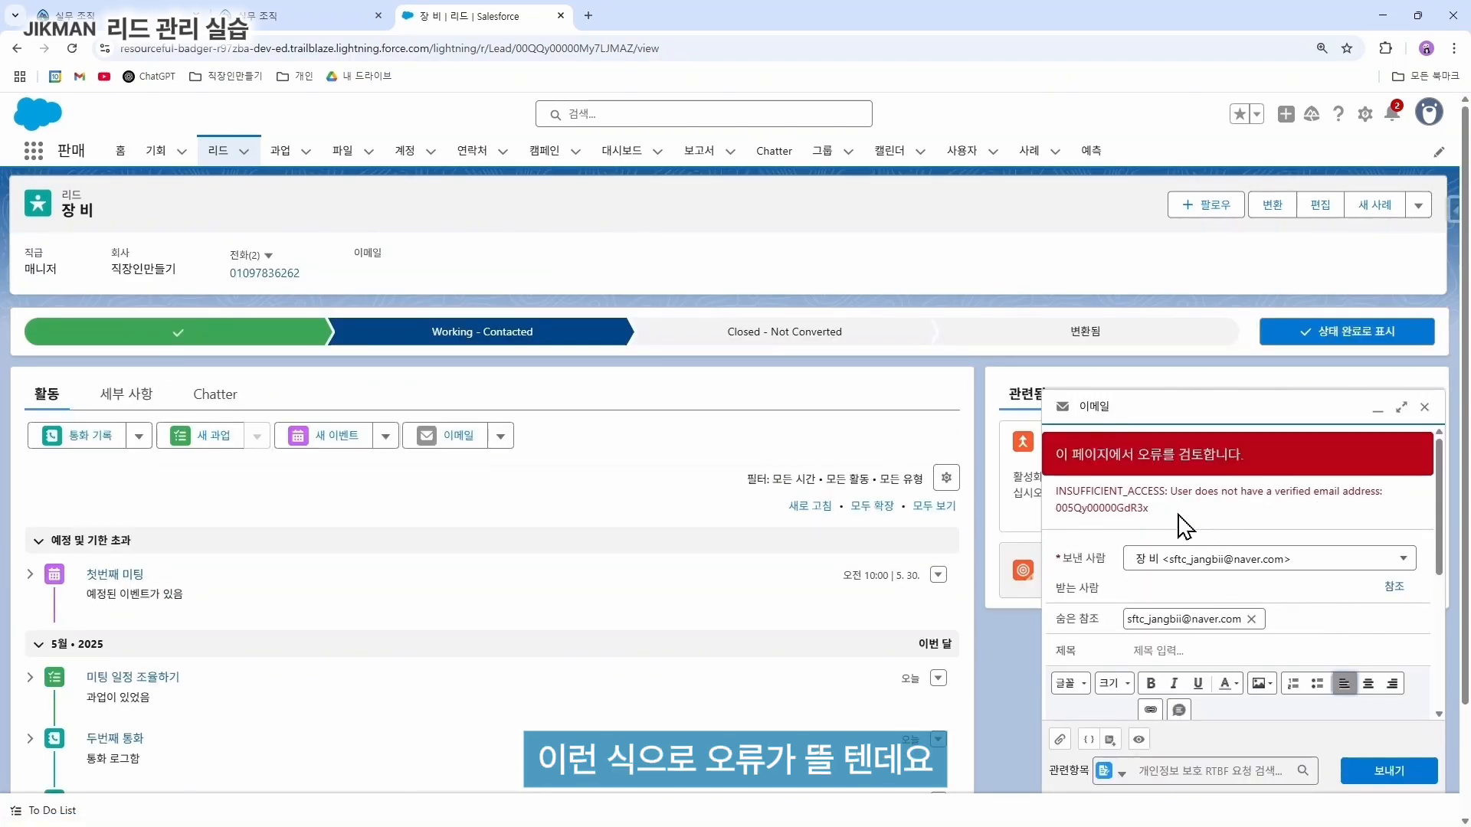
{"action": "left_click_drag", "start_coordinate": [1149, 509], "coordinate": [1058, 491]}
{"action": "left_click", "coordinate": [1182, 519]}
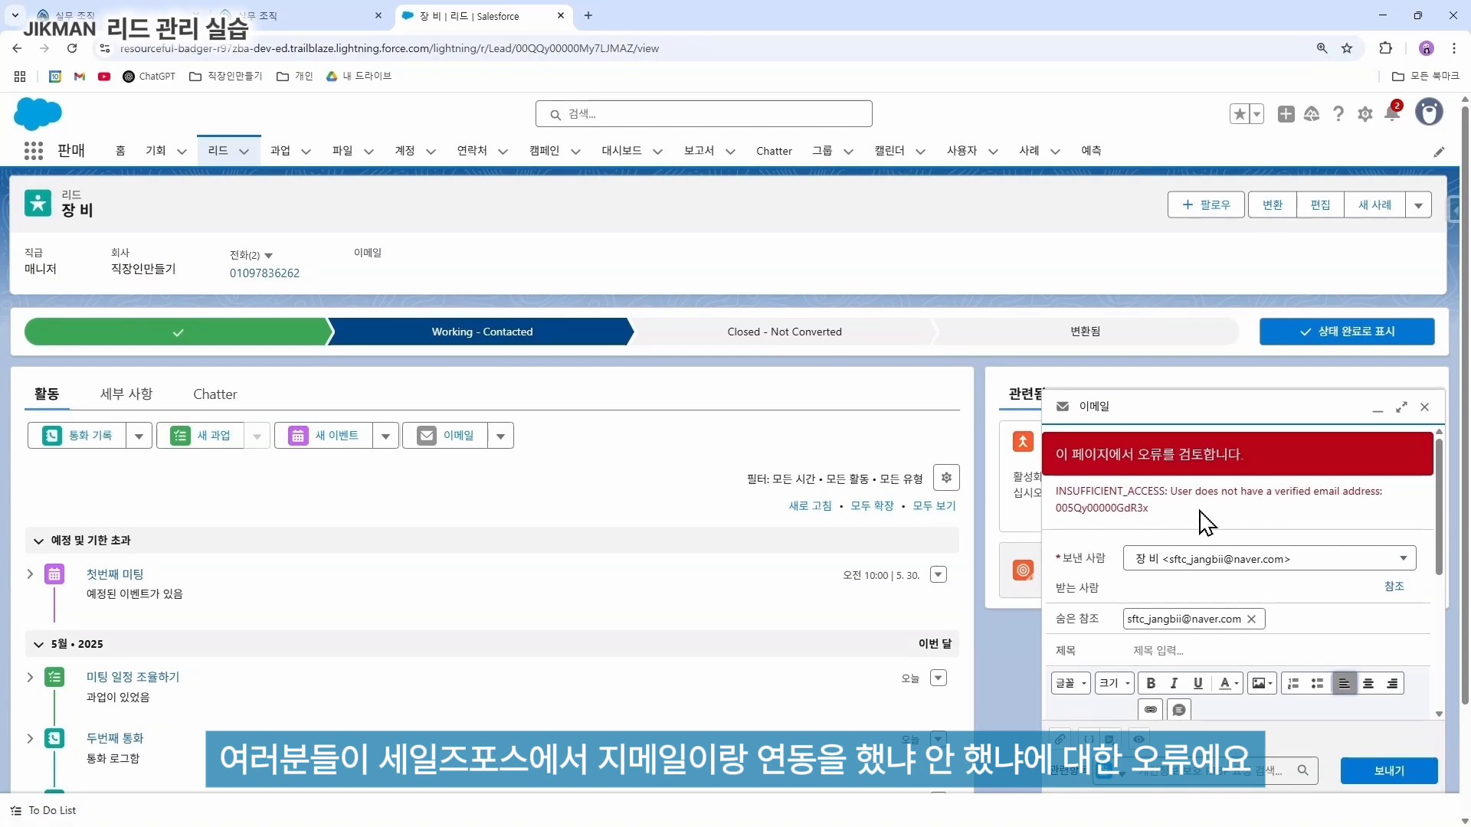
{"action": "left_click", "coordinate": [1425, 407]}
{"action": "left_click", "coordinate": [661, 427]}
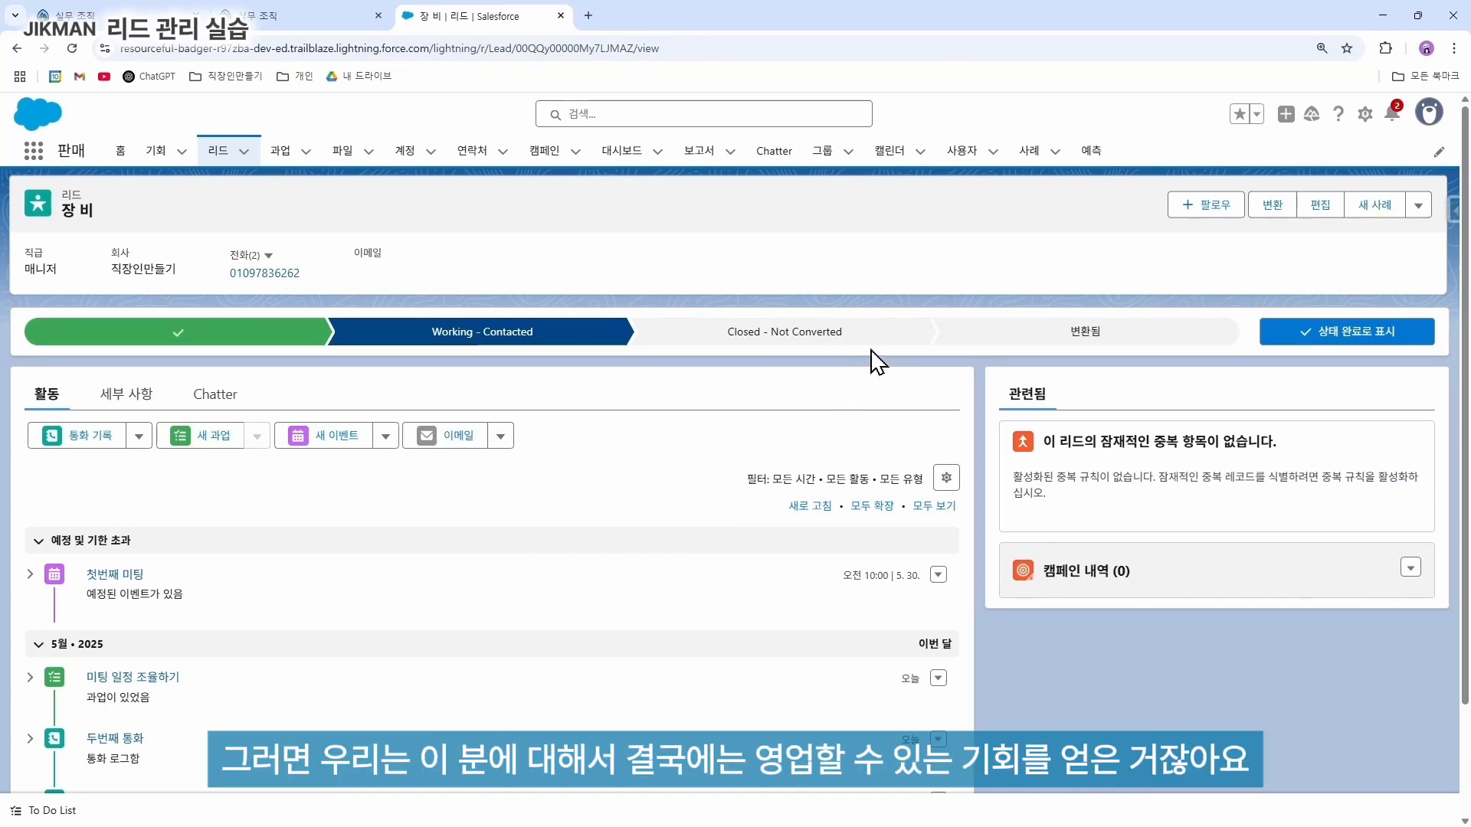
Step: Select the 변환됨 stage on the lead's status path
{"action": "left_click", "coordinate": [1027, 336]}
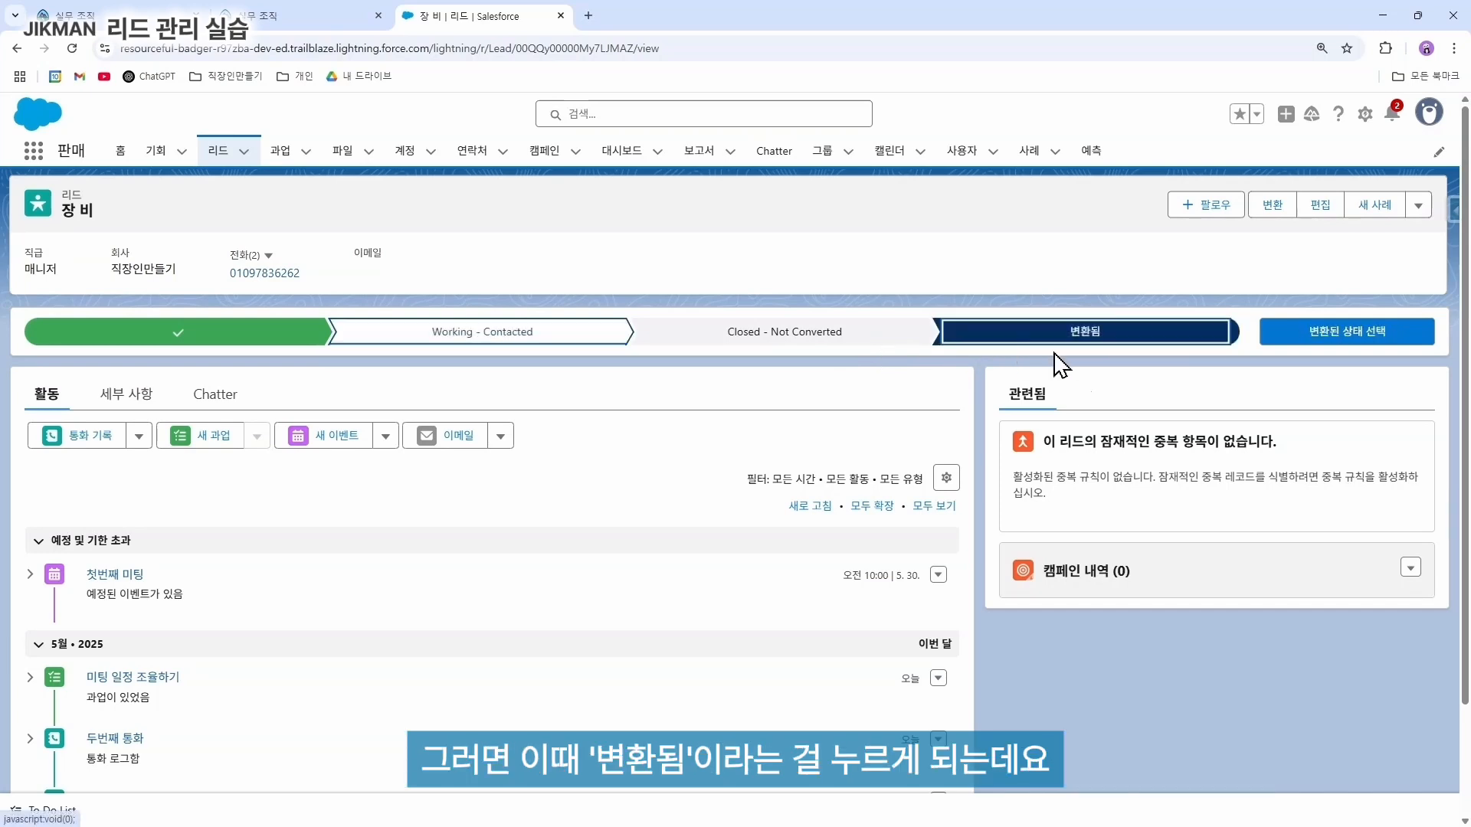